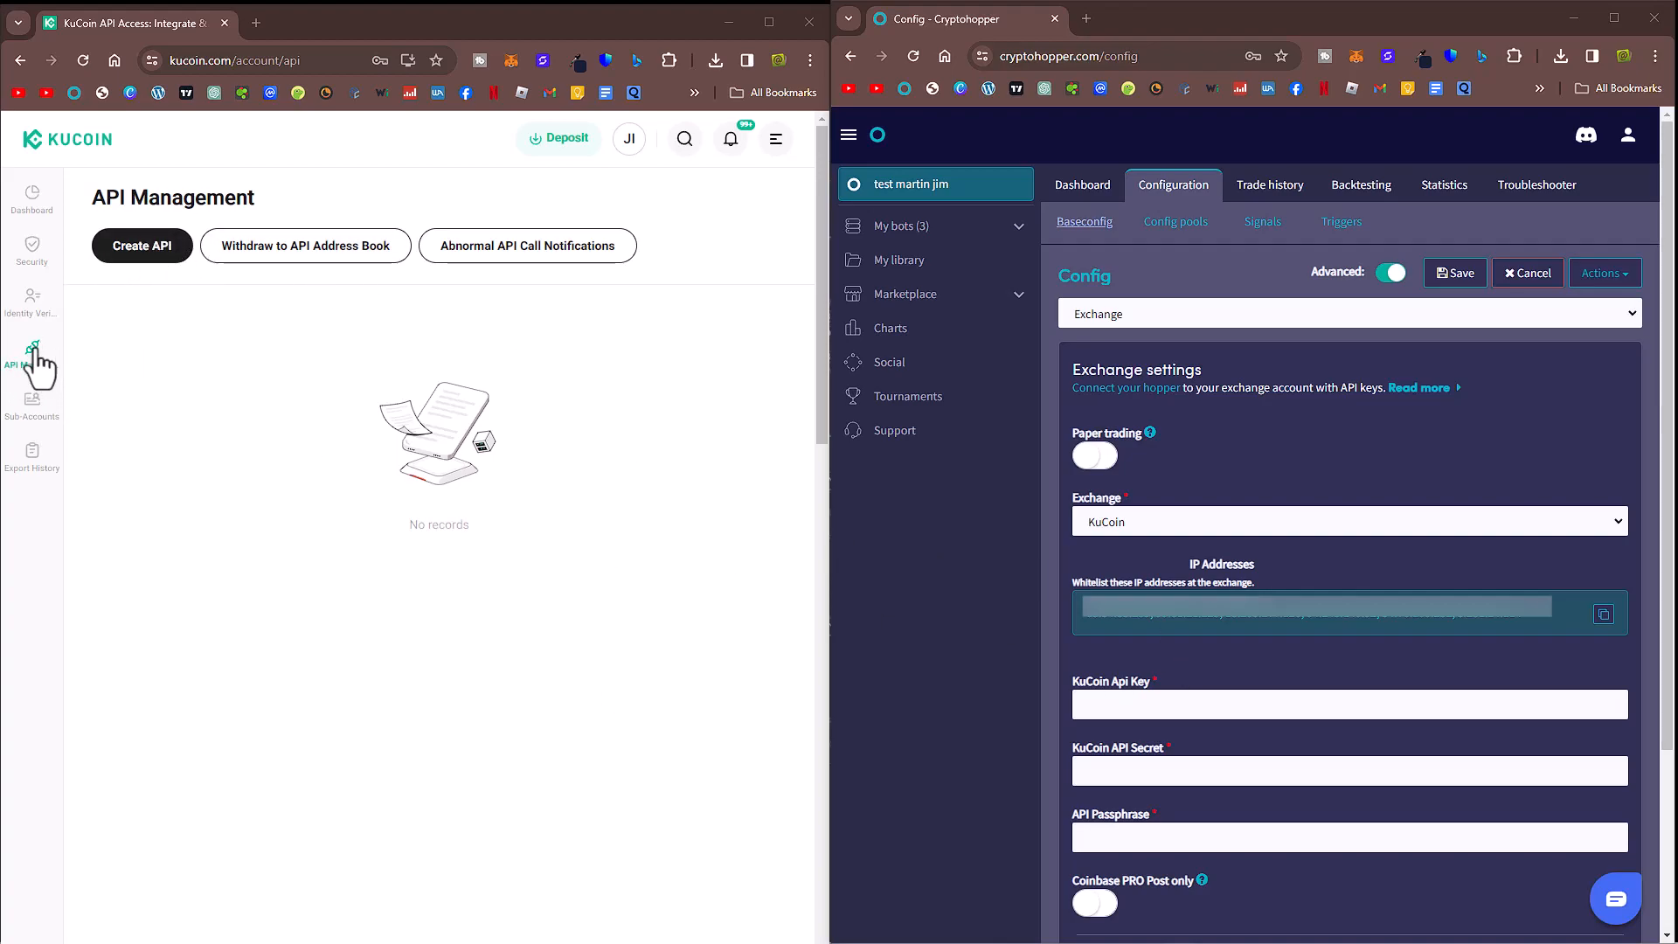
Step: Maximize the KuCoin window and start creating a new API on the API Management page
click(772, 20)
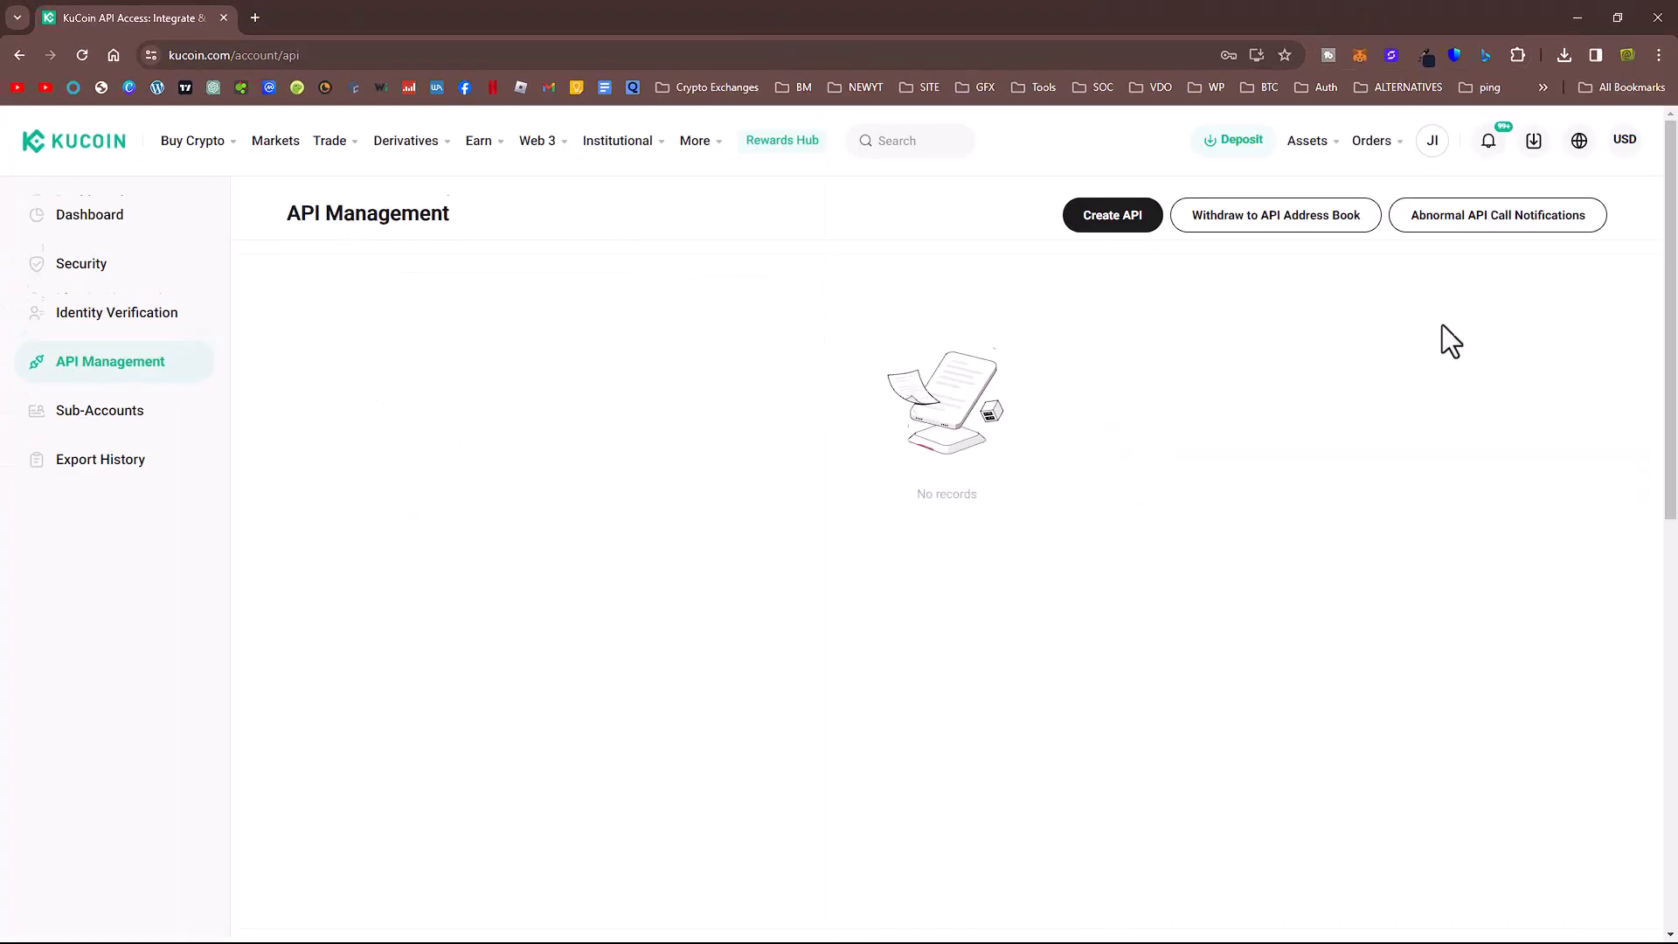
mouse_move(1430, 144)
click(1107, 228)
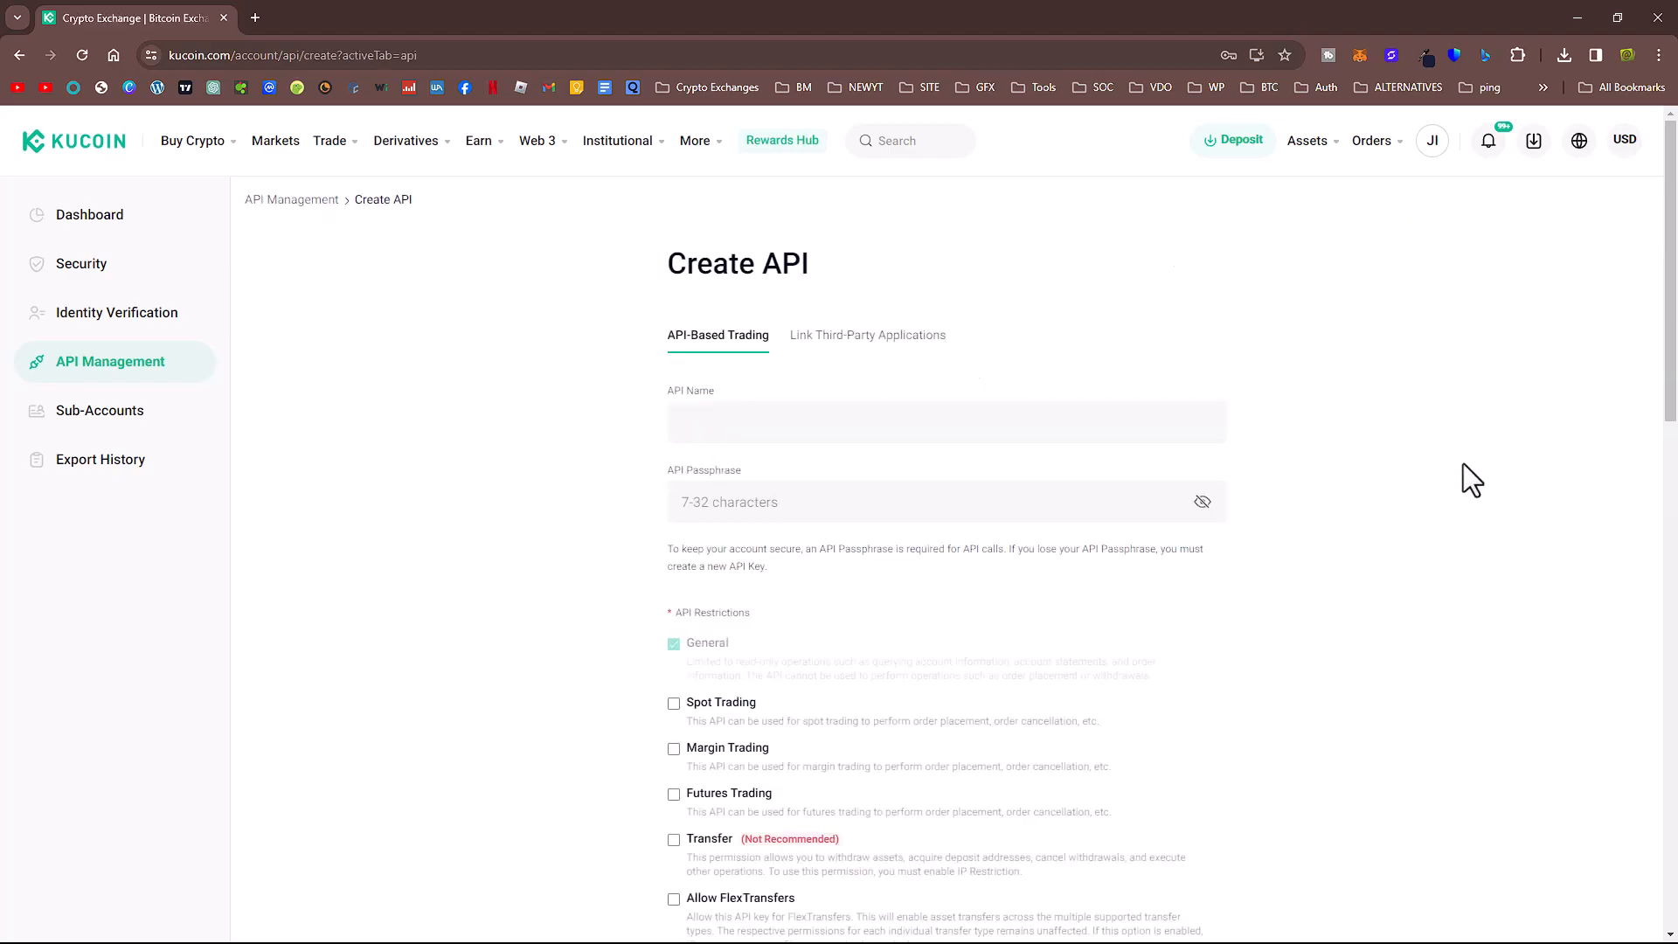
Step: Name the new API cryptohopper
click(752, 424)
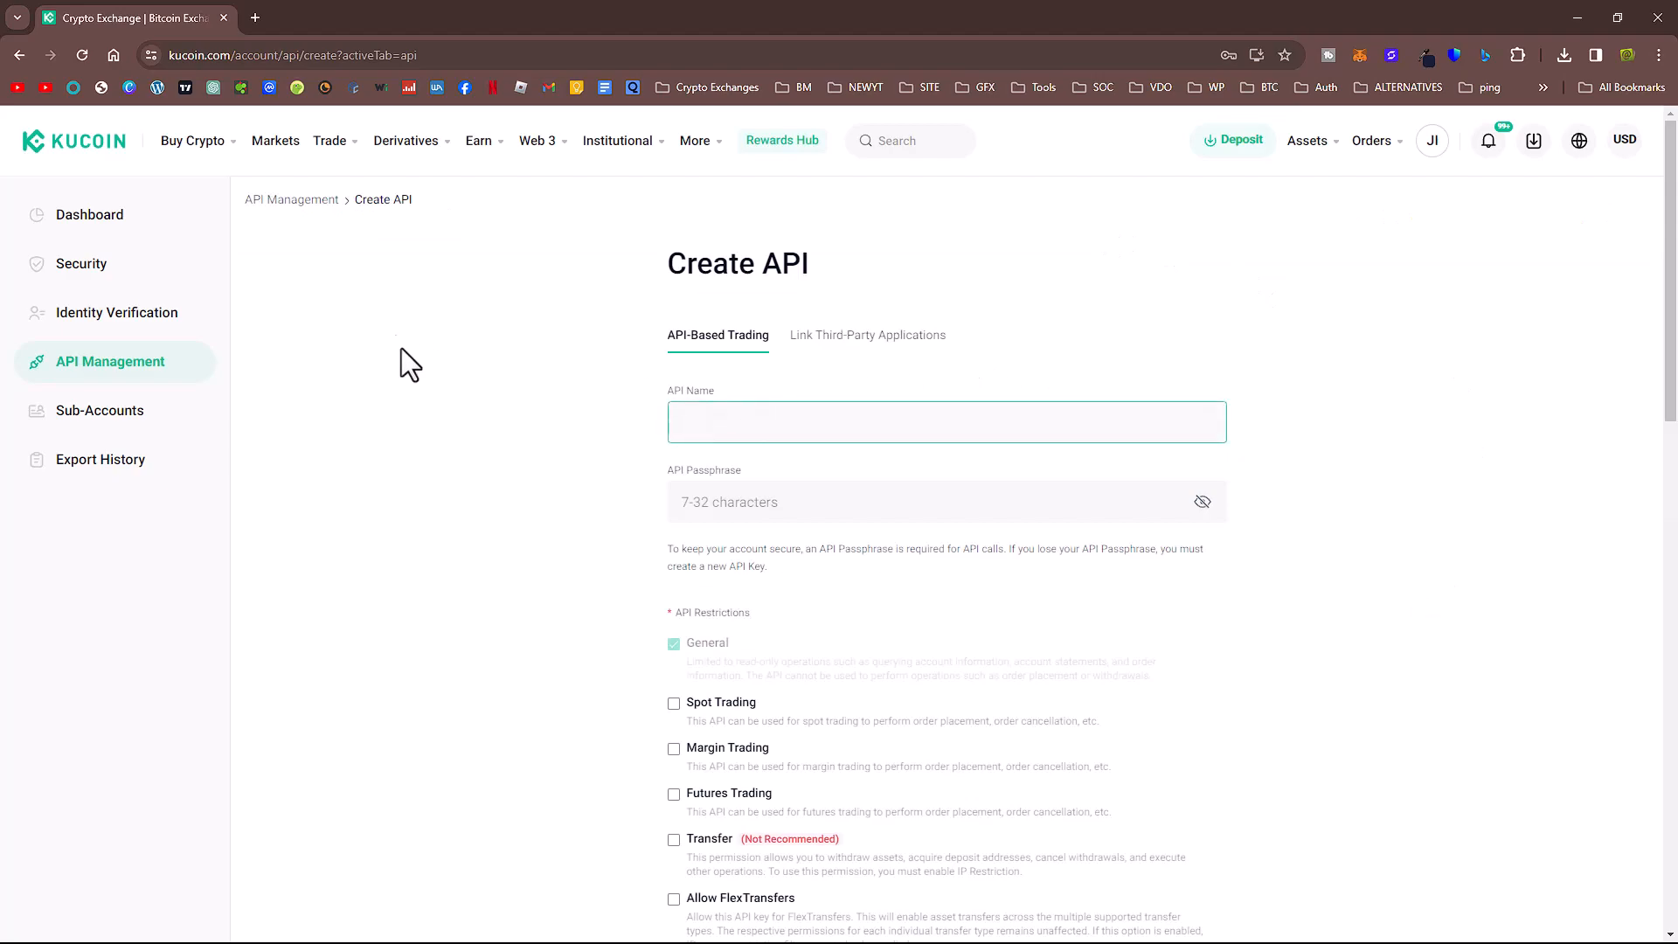
text(cryptohopper)
Step: Enter an API passphrase and reveal it
click(749, 499)
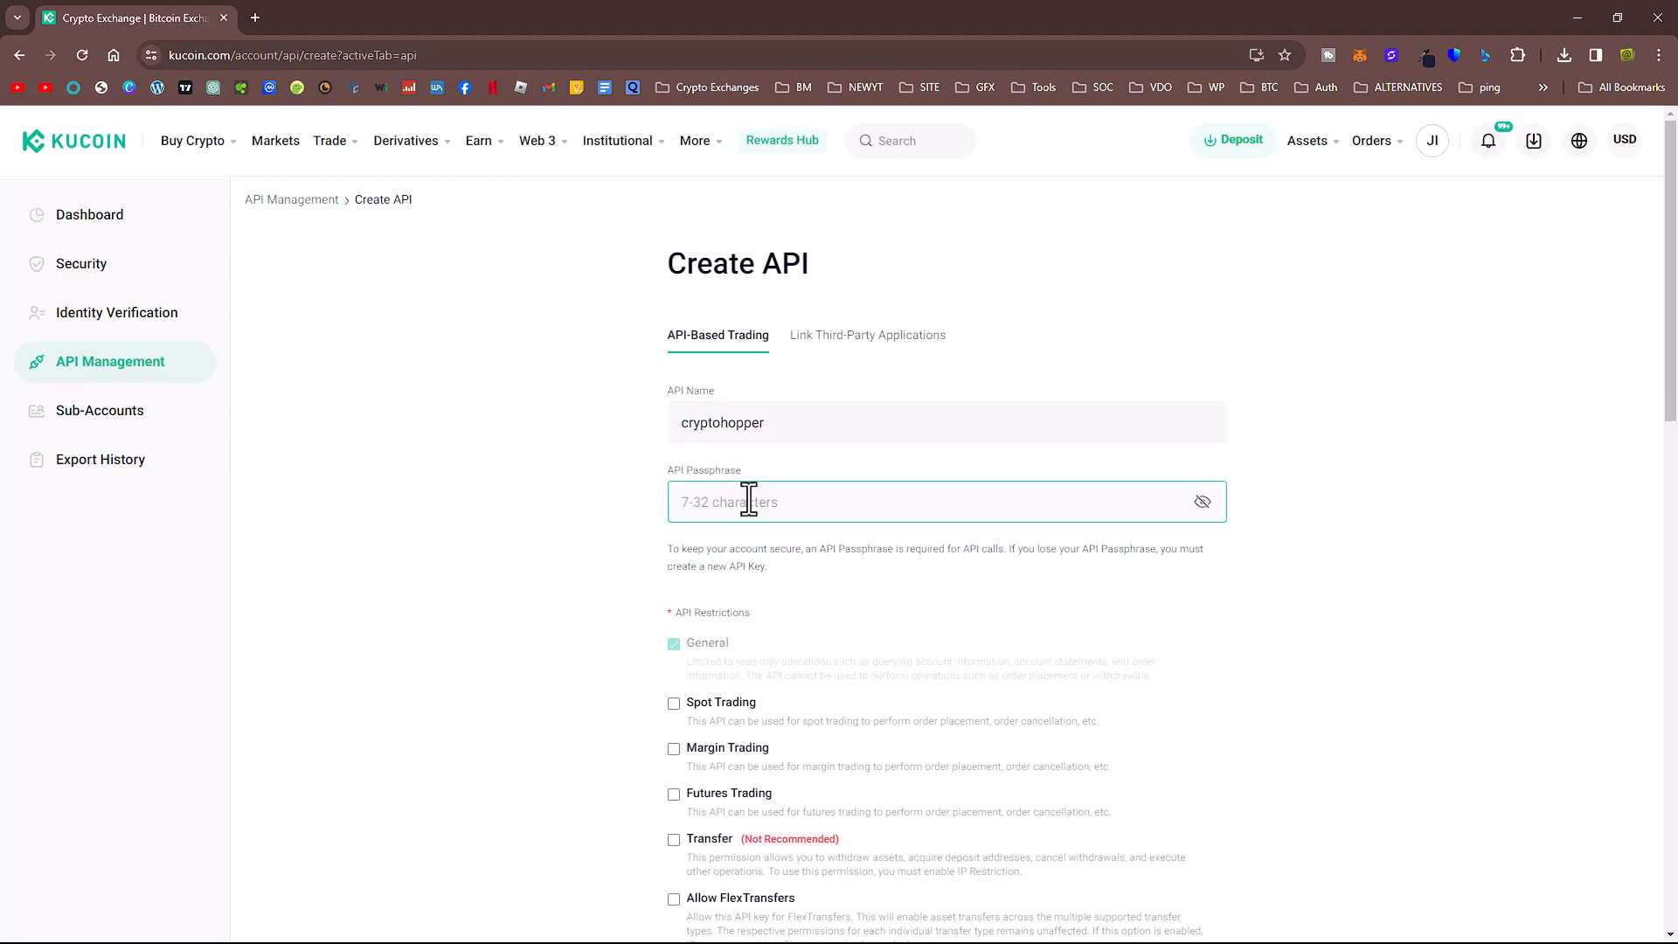
text(•••••••••••••••••••)
click(1204, 507)
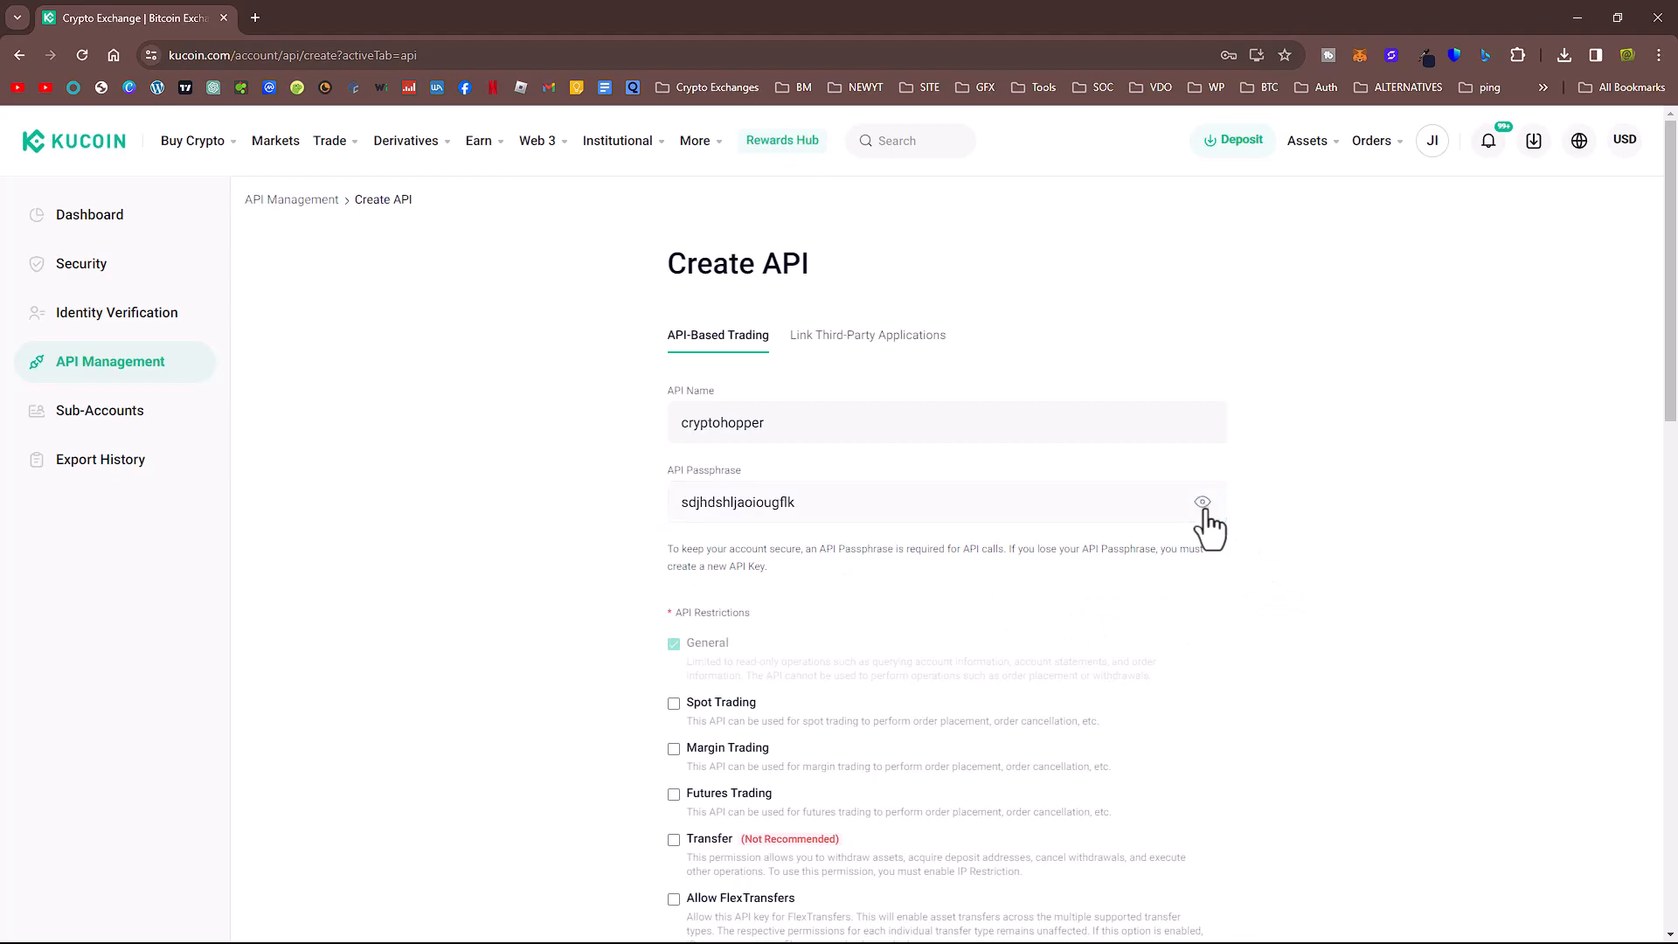
Step: Copy the API passphrase and paste it into the Cryptohopper API Passphrase field
double_click(848, 513)
right_click(749, 505)
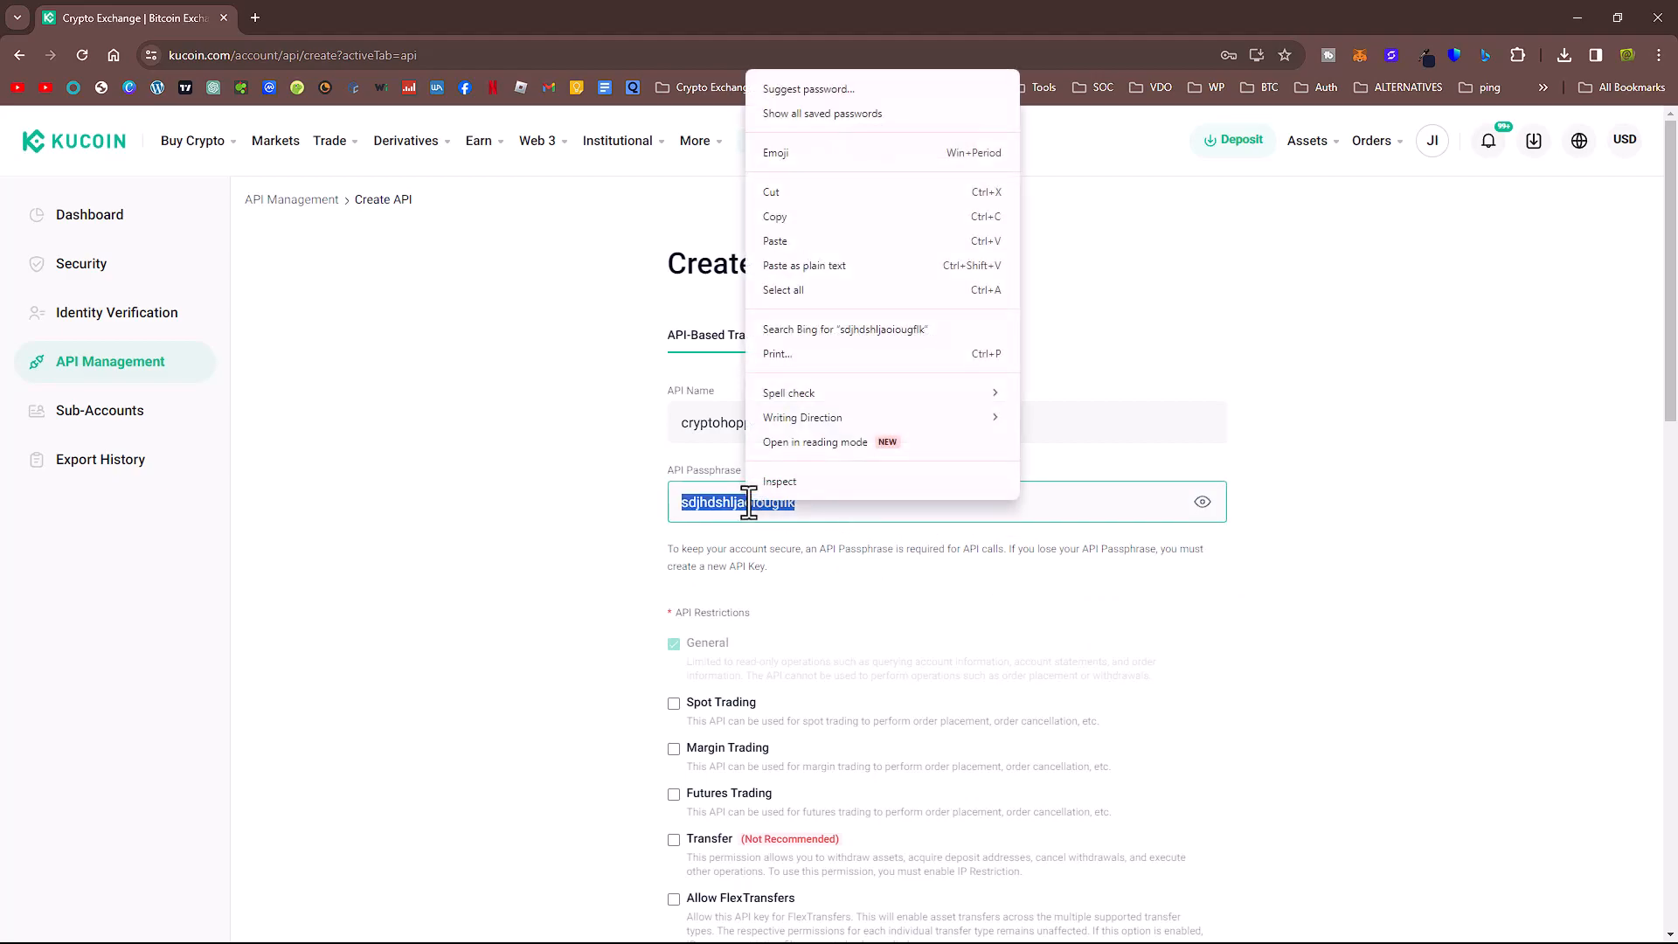
click(809, 215)
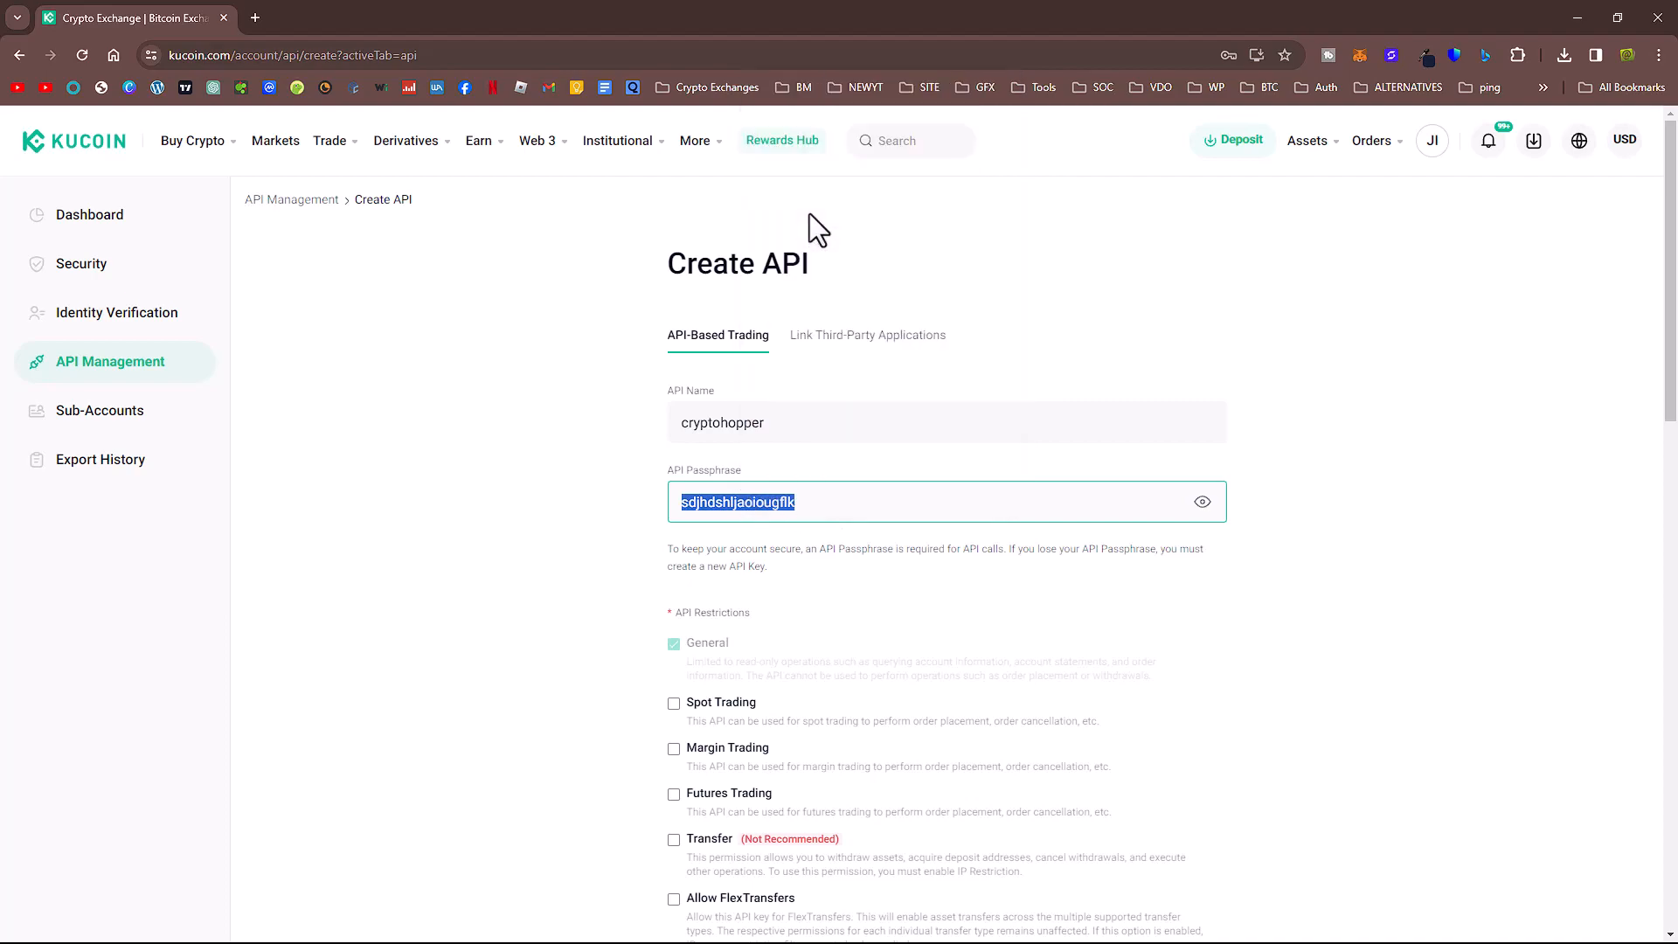
click(1611, 16)
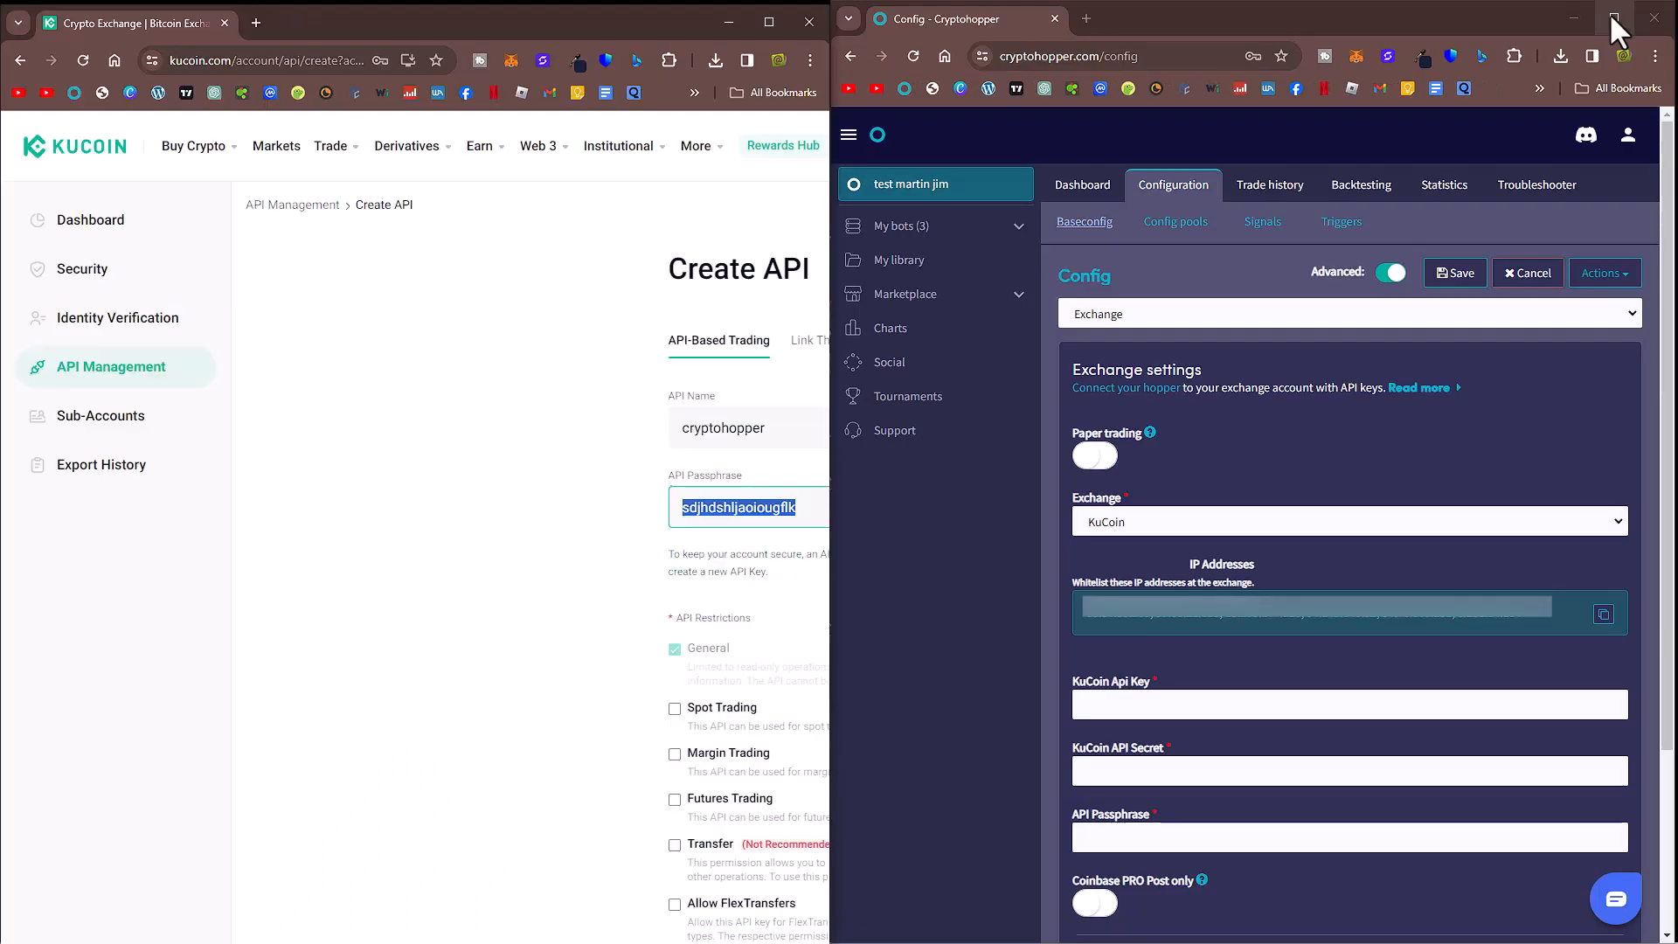
click(1111, 832)
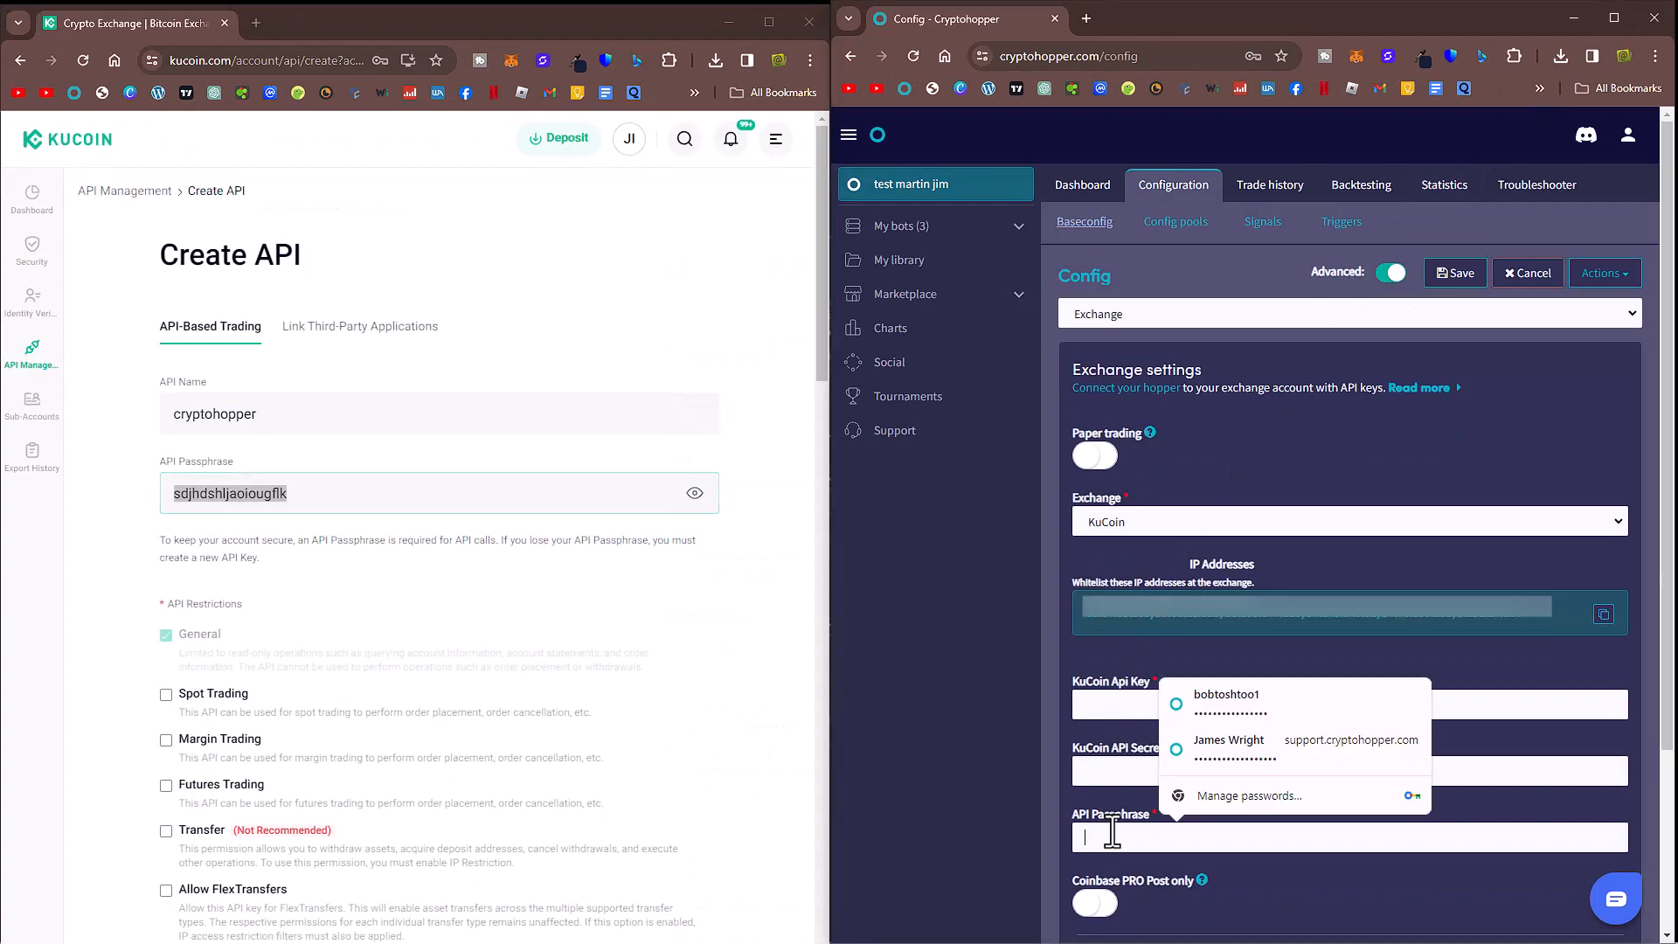
key(ctrl+v)
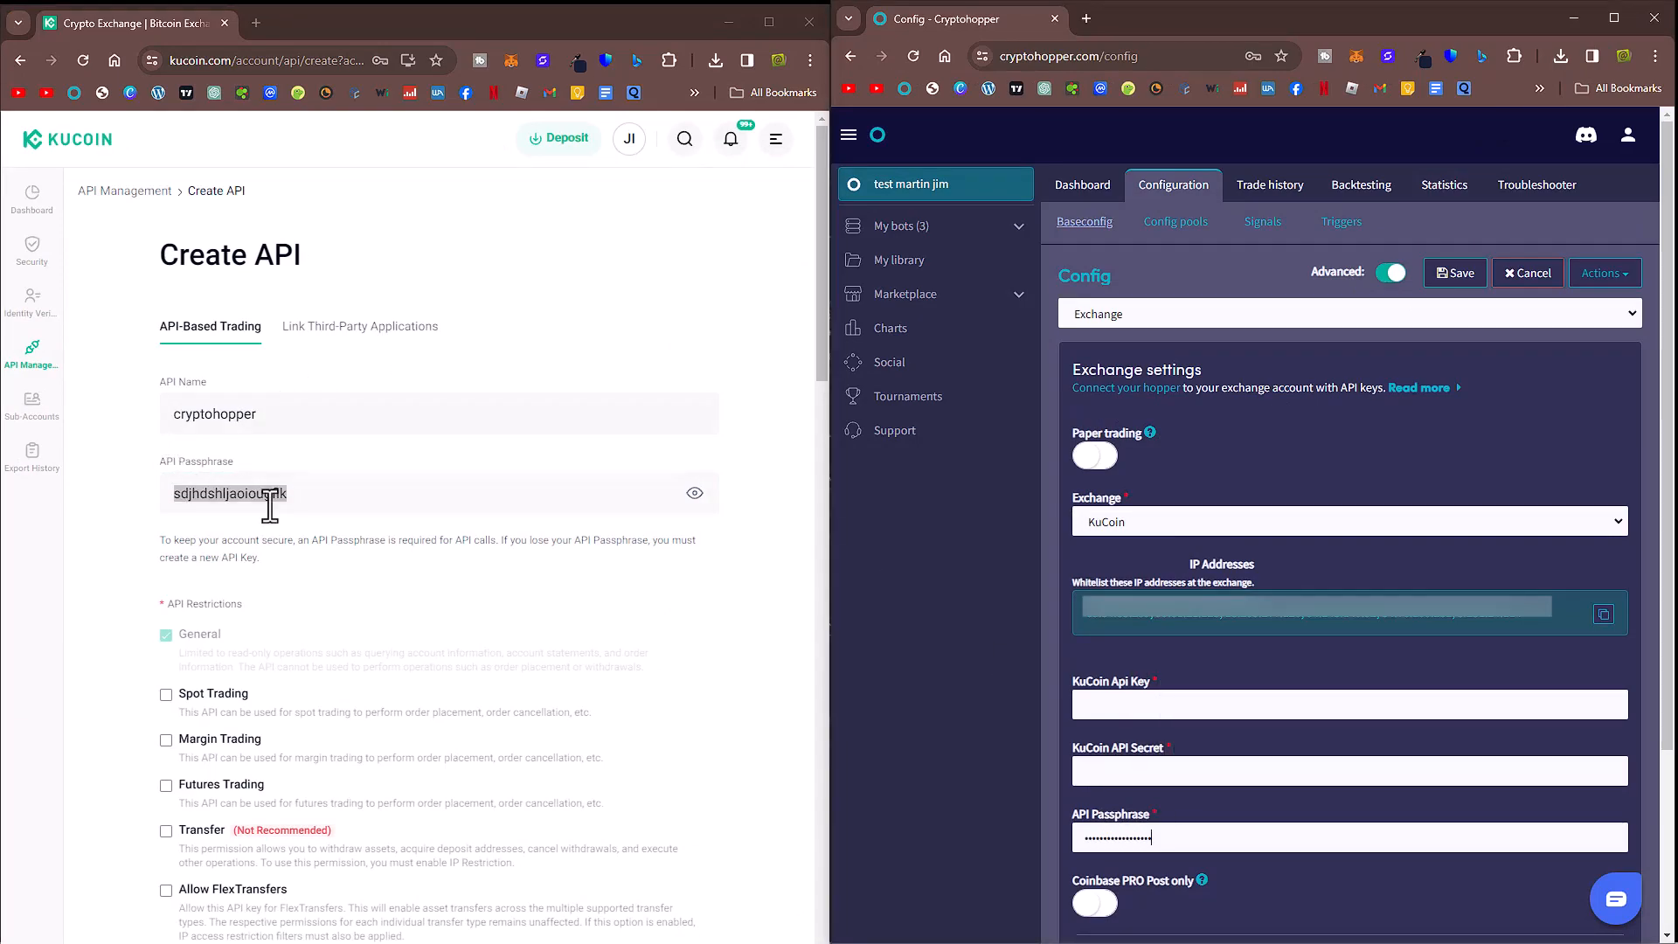
Step: Enable the Spot Trading permission for the API
scroll(517, 625, down, 2)
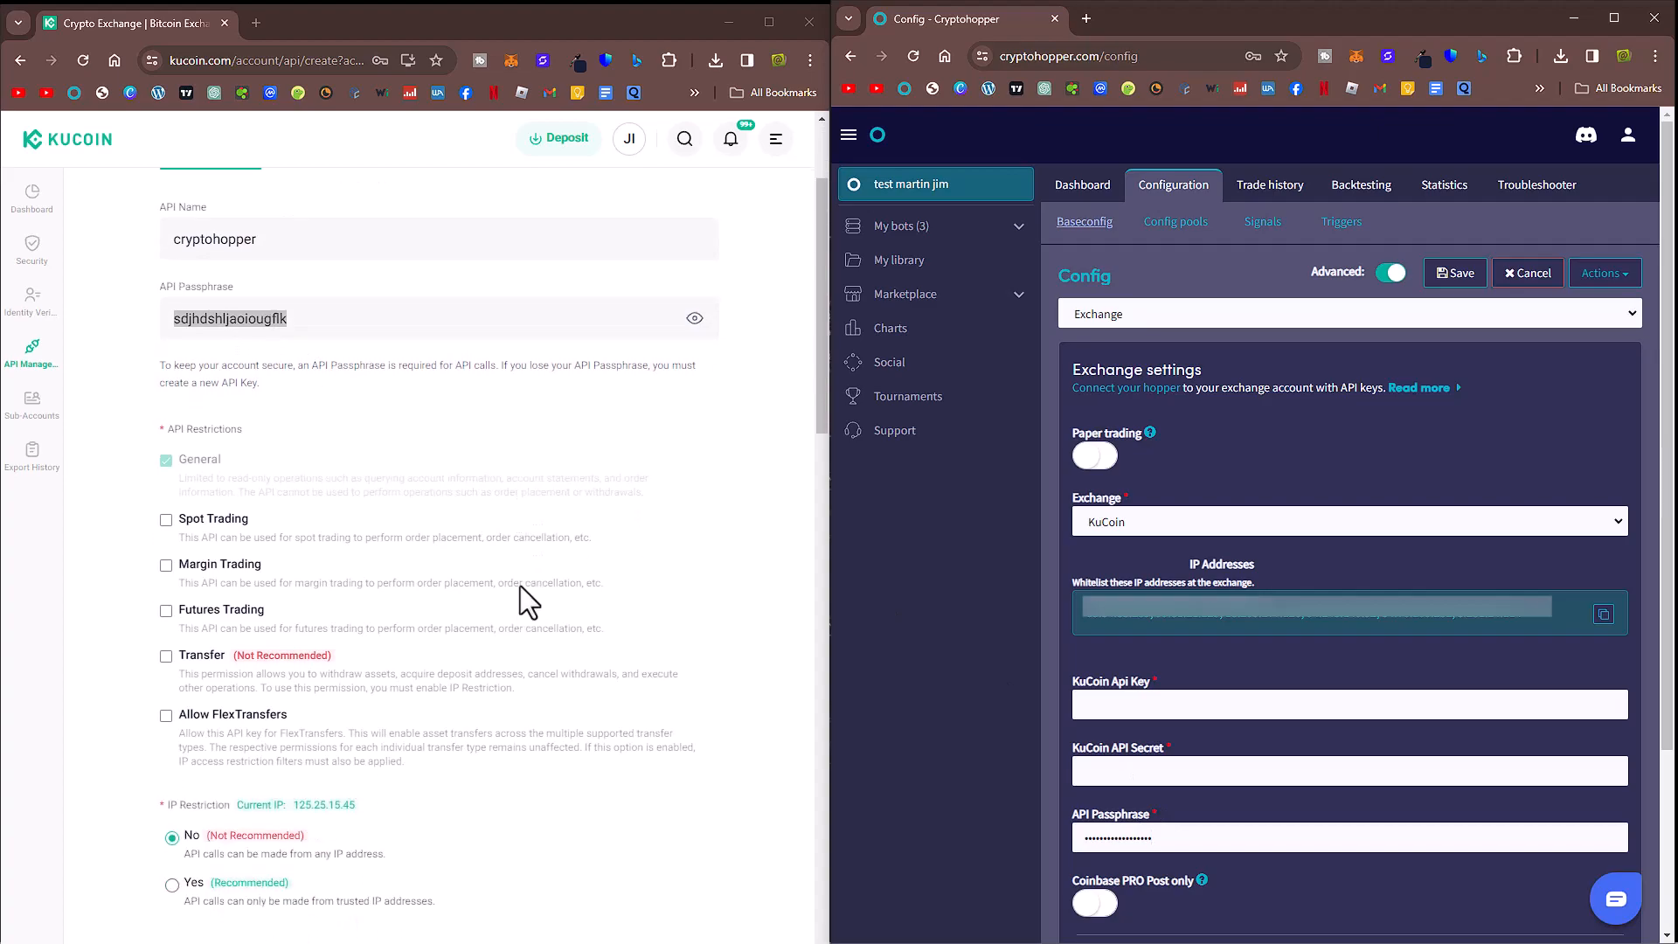
click(166, 521)
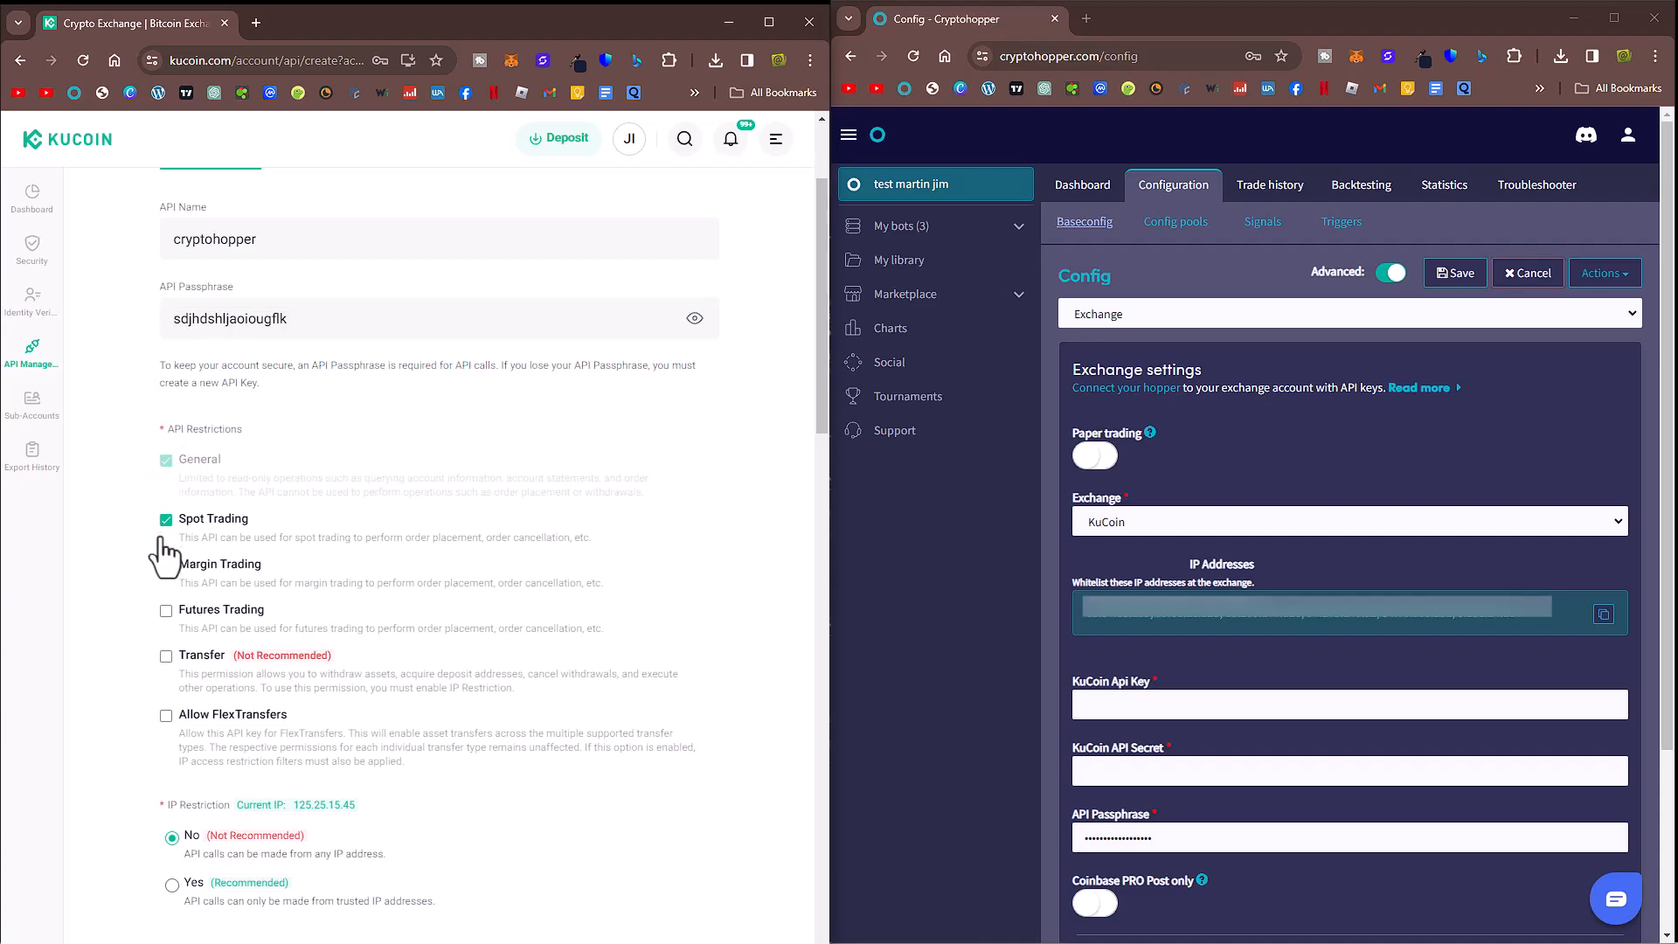
scroll(537, 572, down, 3)
scroll(533, 557, down, 2)
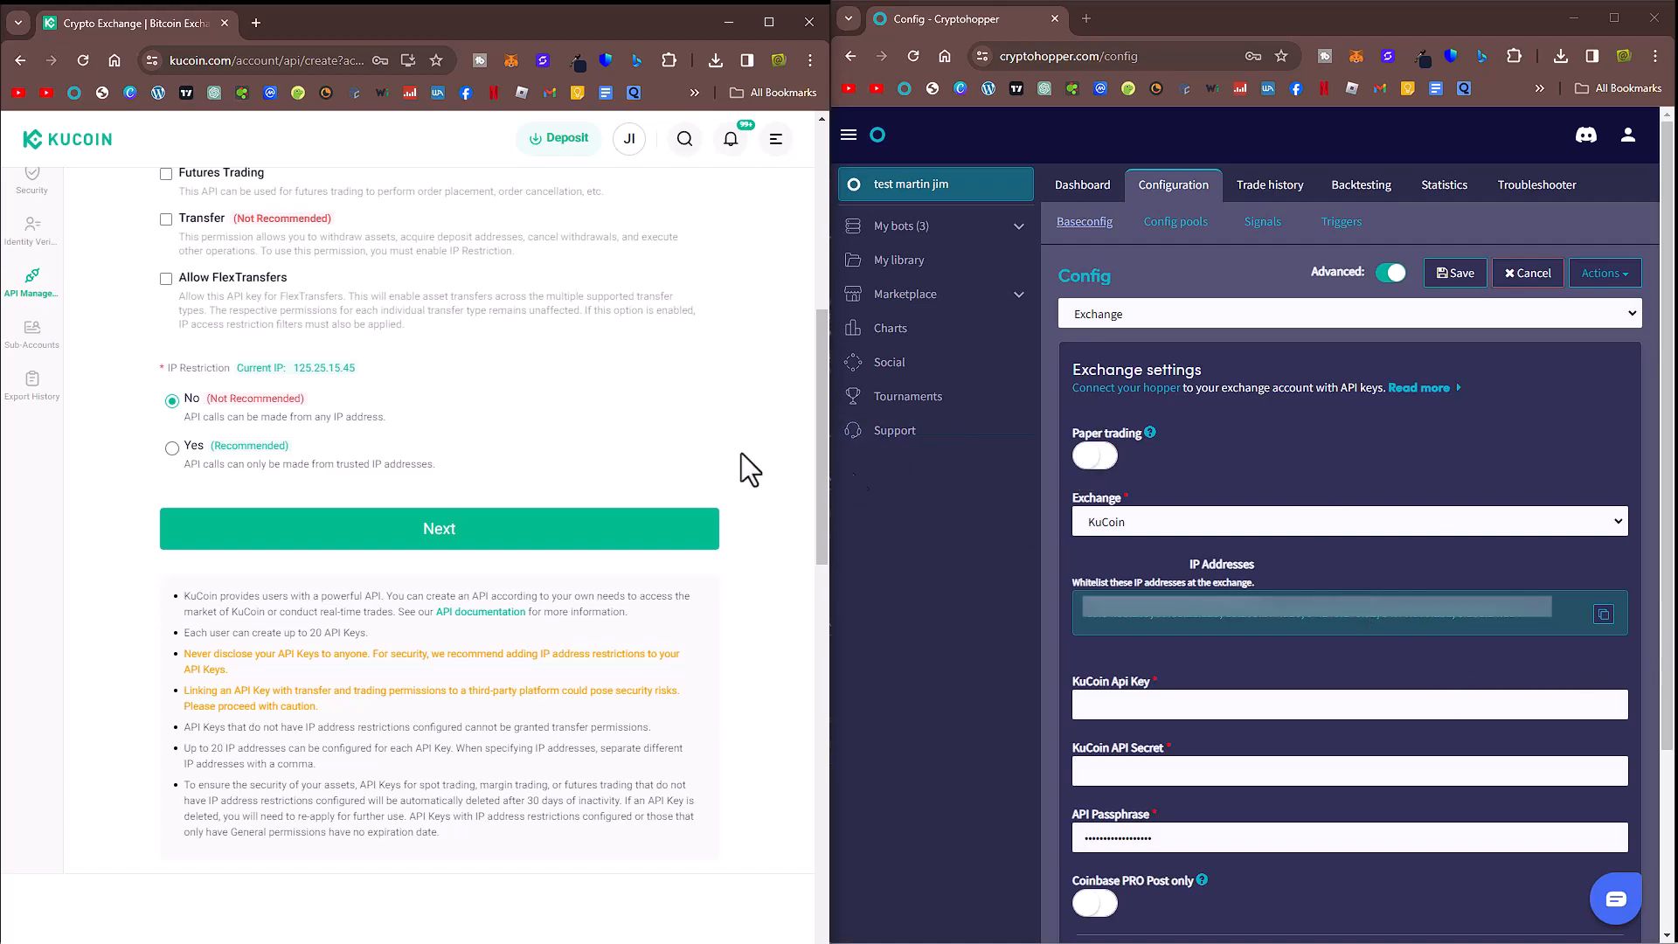
Step: Copy Cryptohopper's whitelist IP addresses and add them as trusted IPs with IP restriction set to Yes
click(1604, 615)
click(178, 445)
click(174, 447)
click(268, 514)
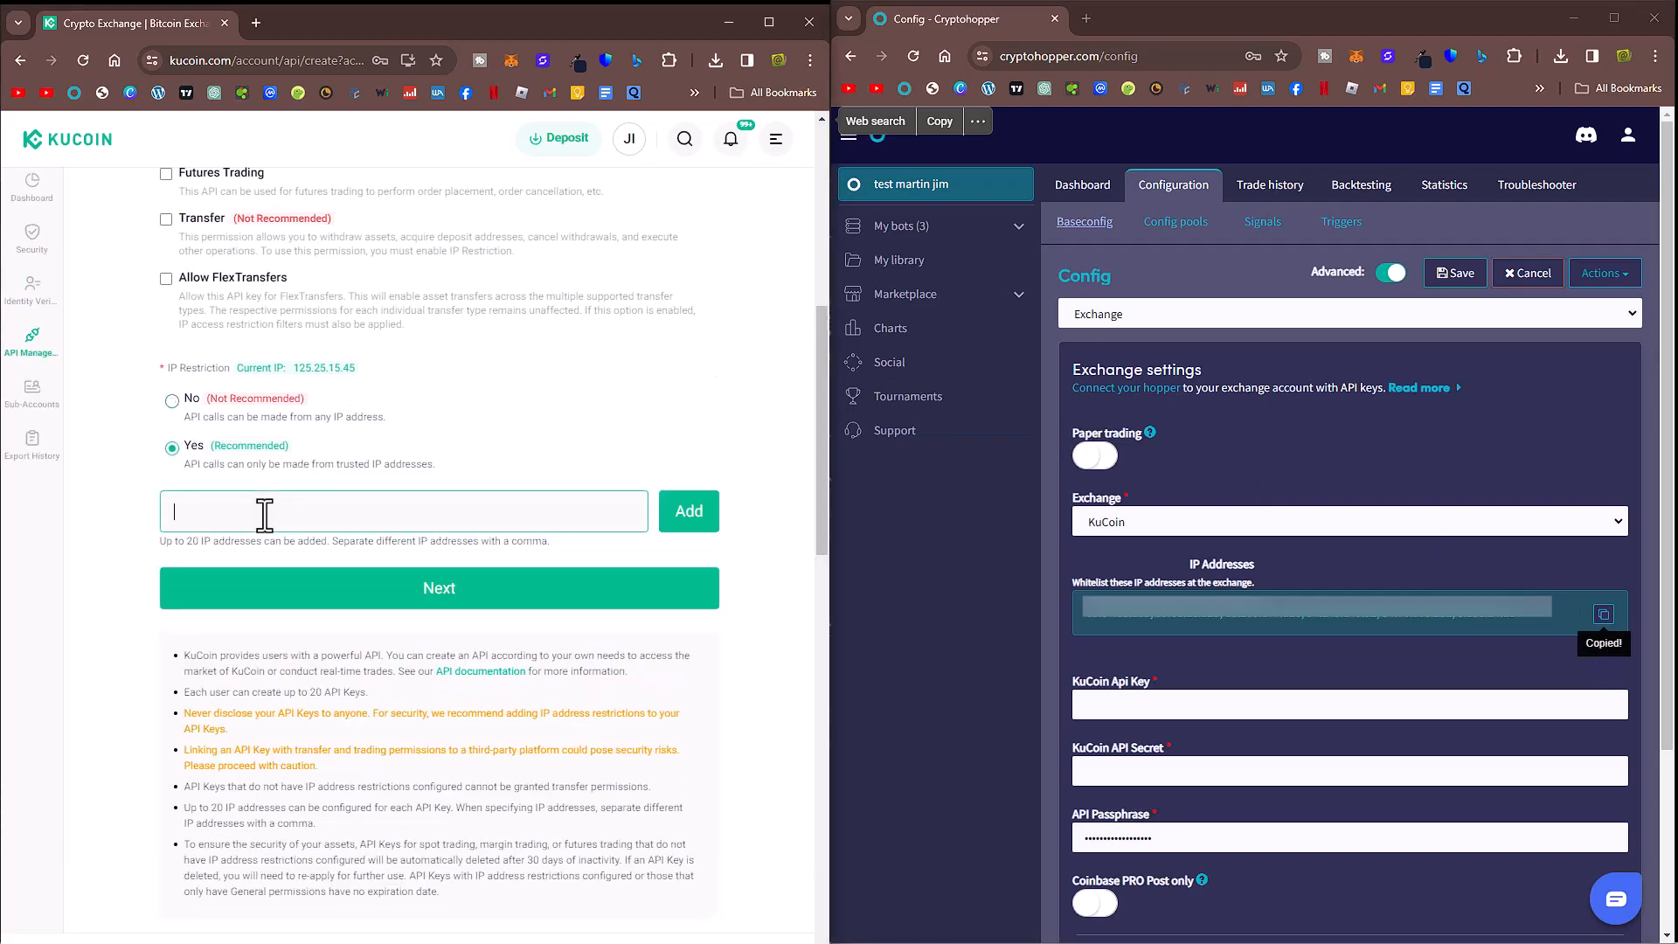
click(702, 521)
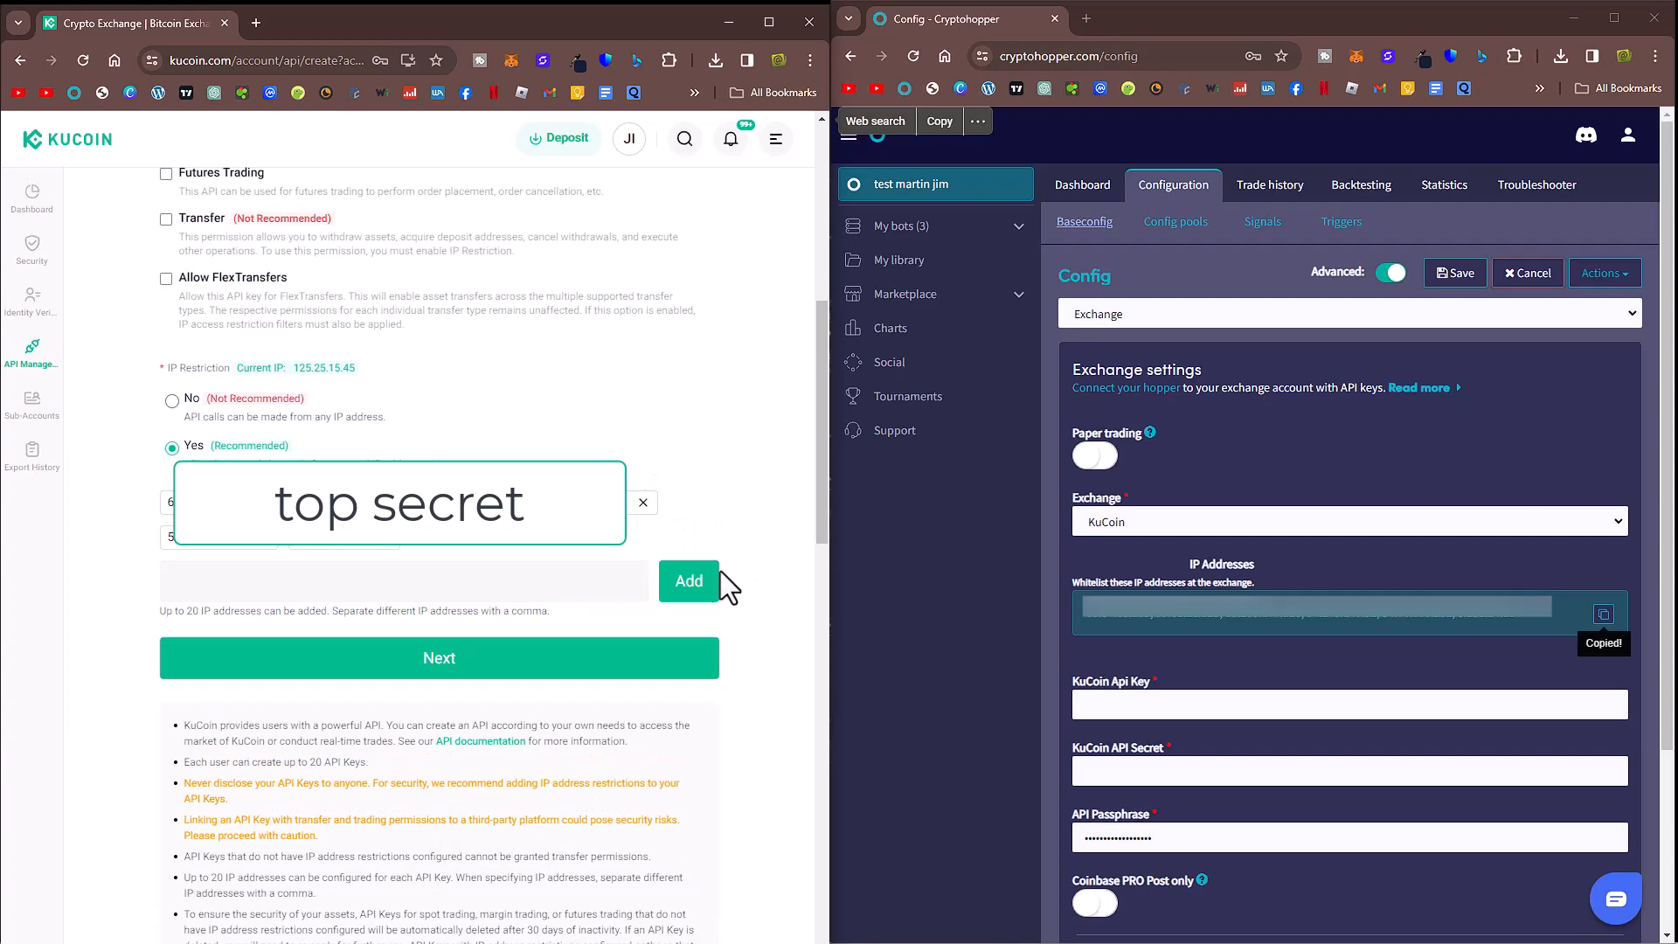
Step: Continue to the next stage of API creation and complete the verification check
scroll(291, 655, down, 2)
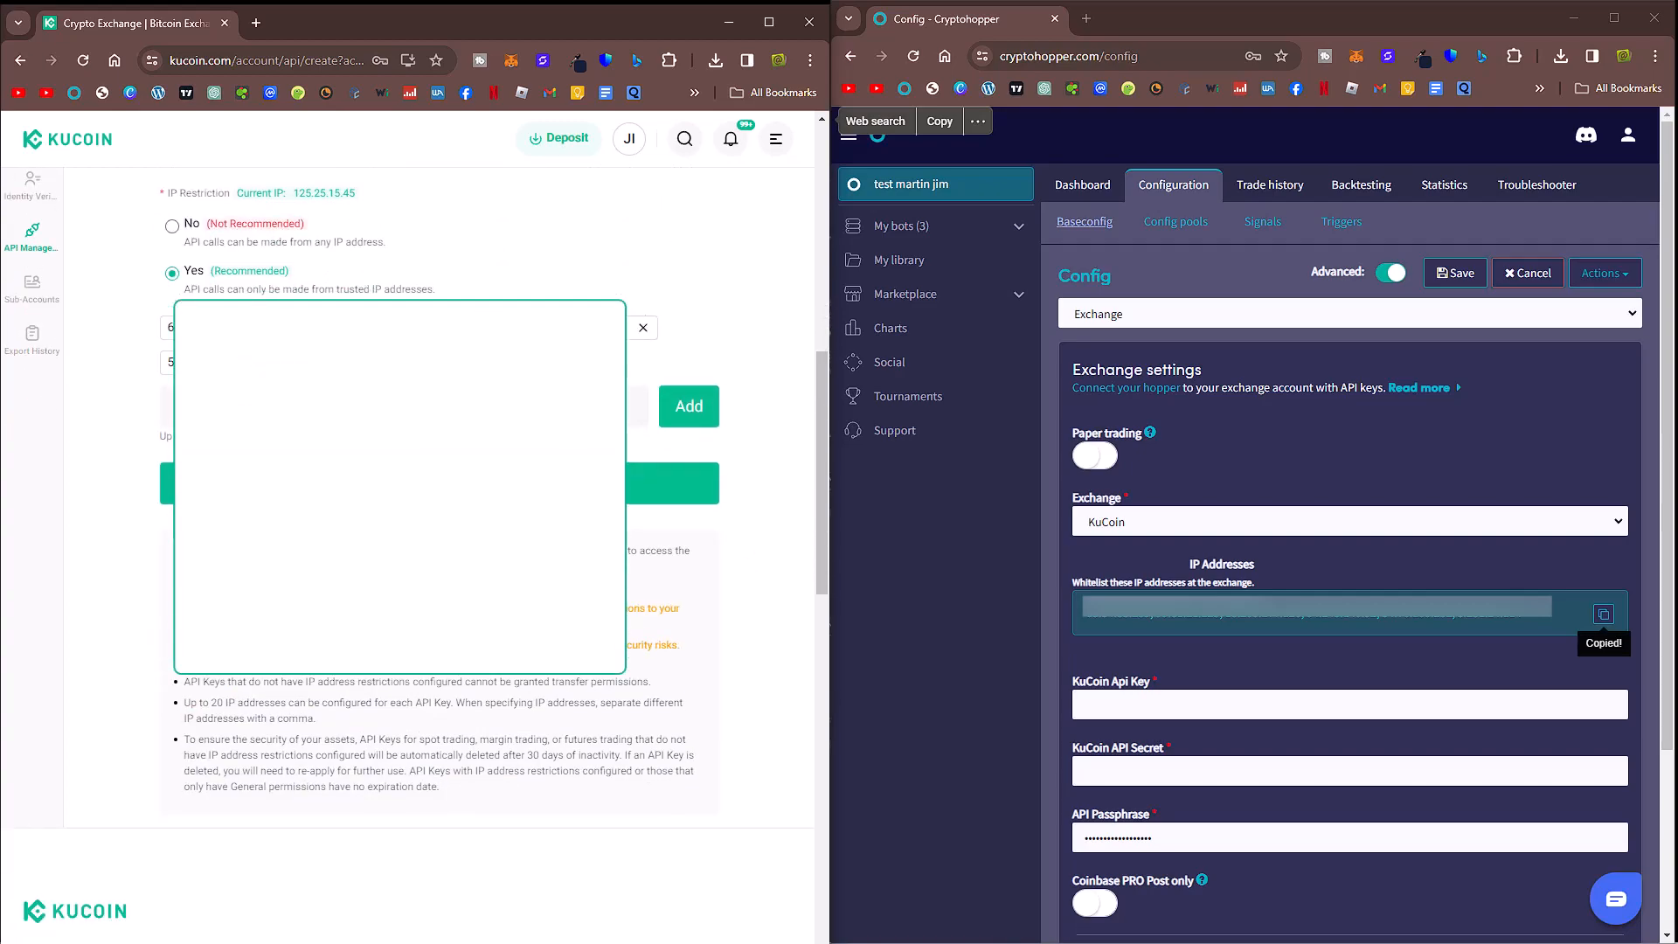
scroll(291, 655, up, 8)
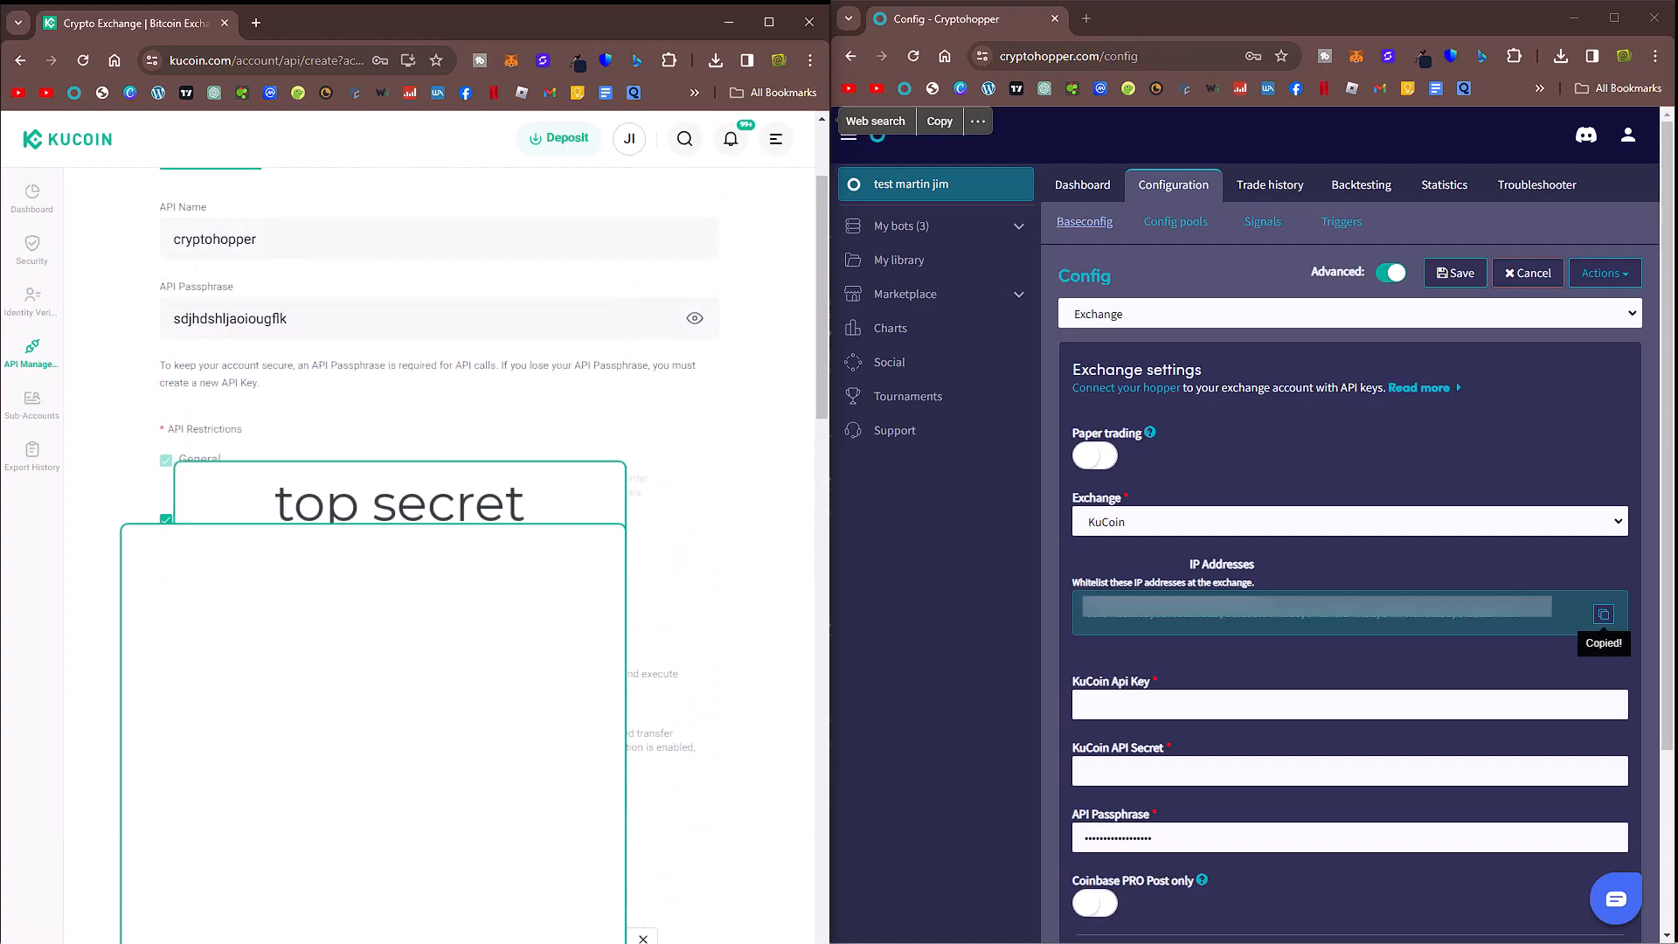
scroll(378, 441, down, 2)
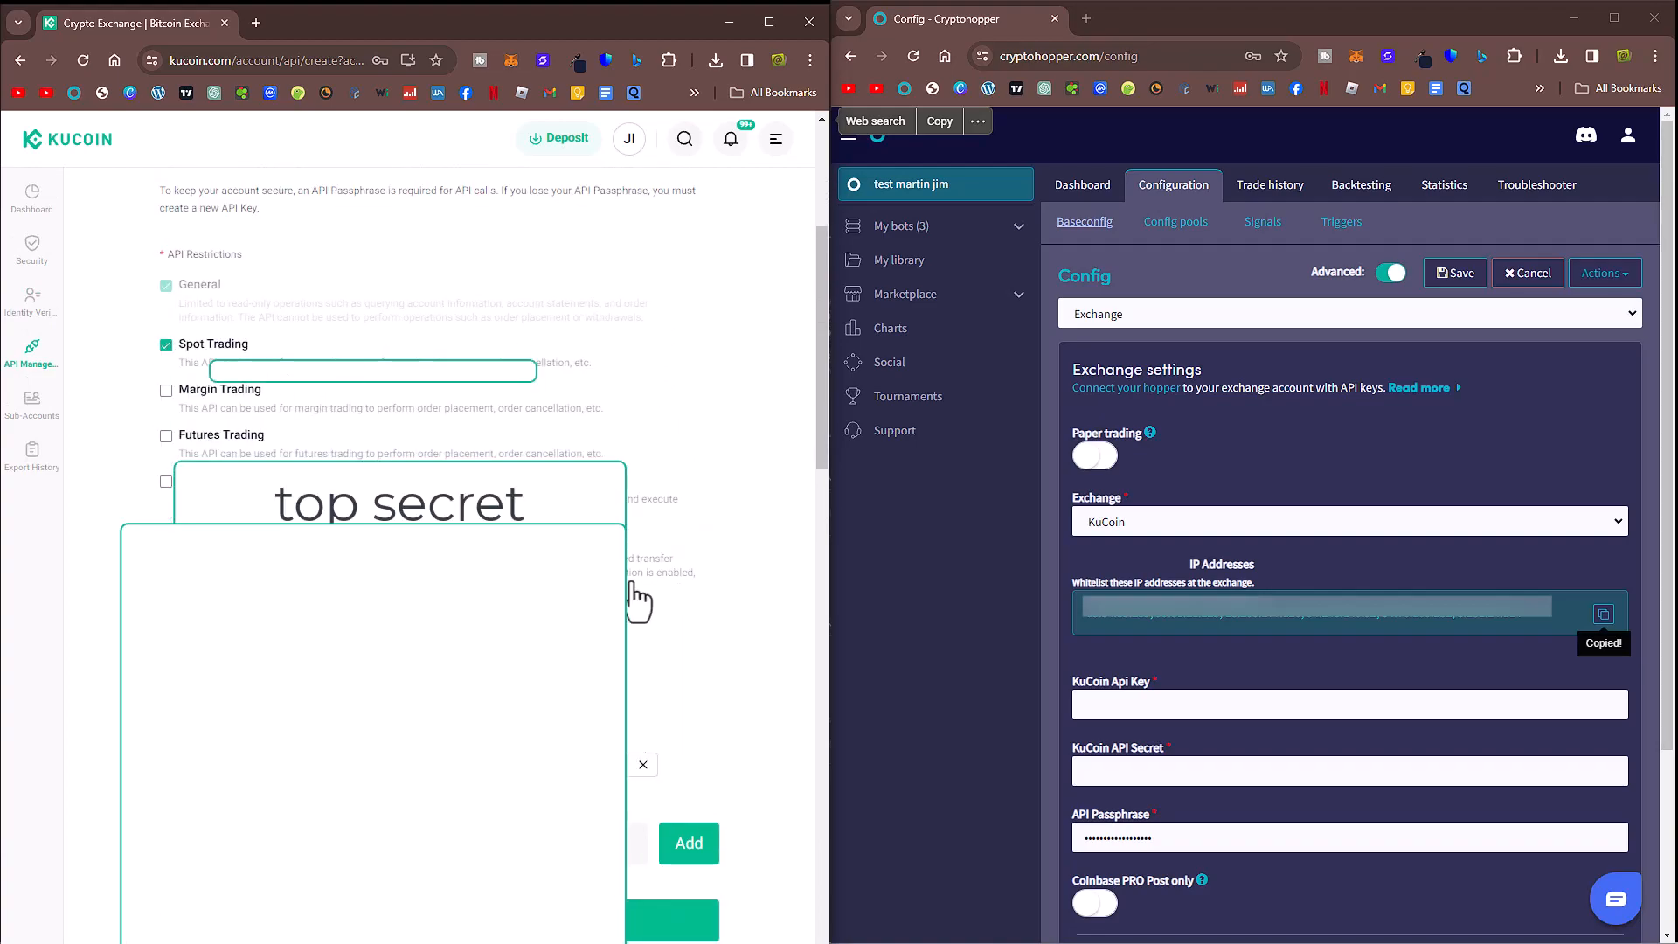
scroll(168, 532, down, 3)
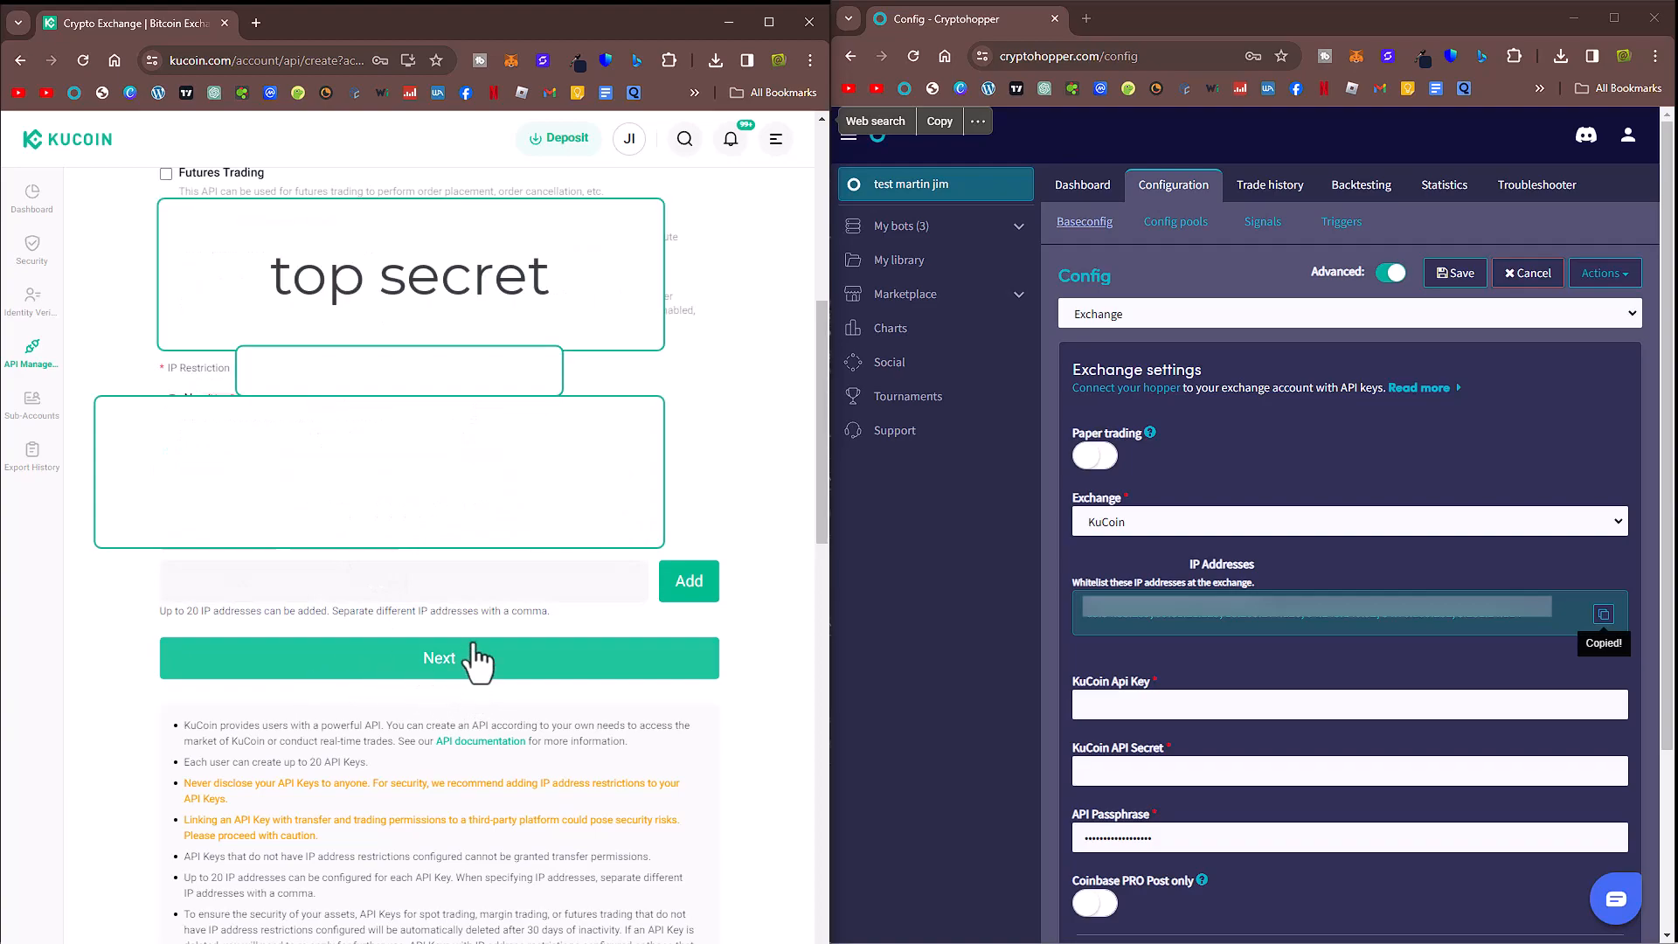
scroll(505, 588, down, 3)
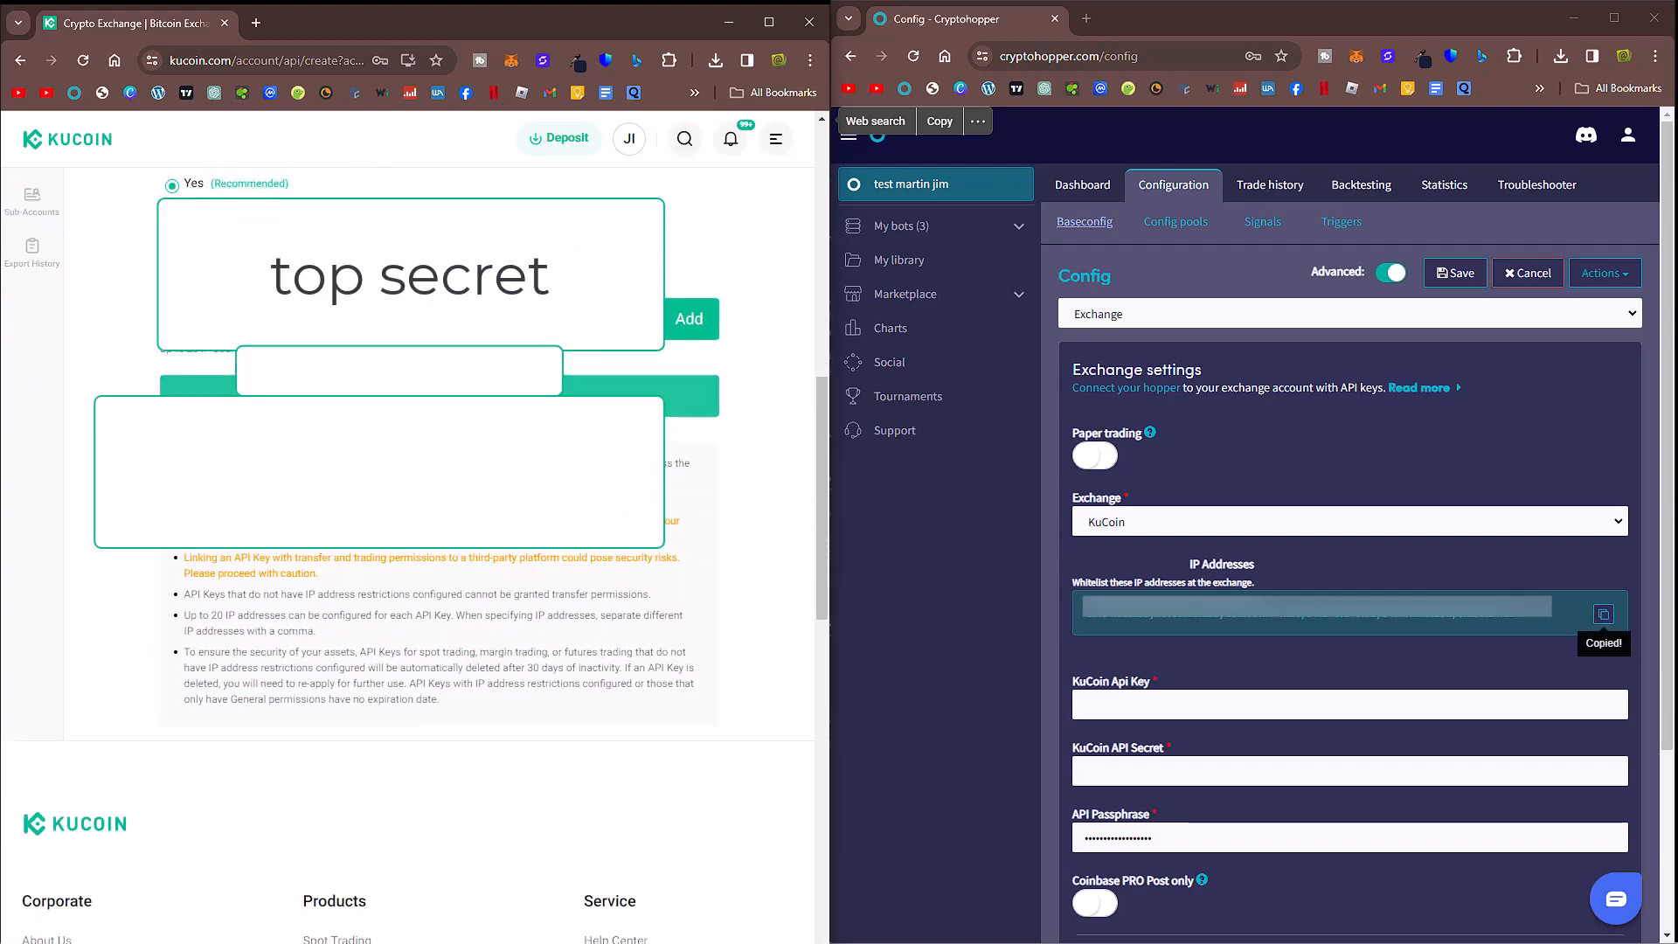
click(438, 396)
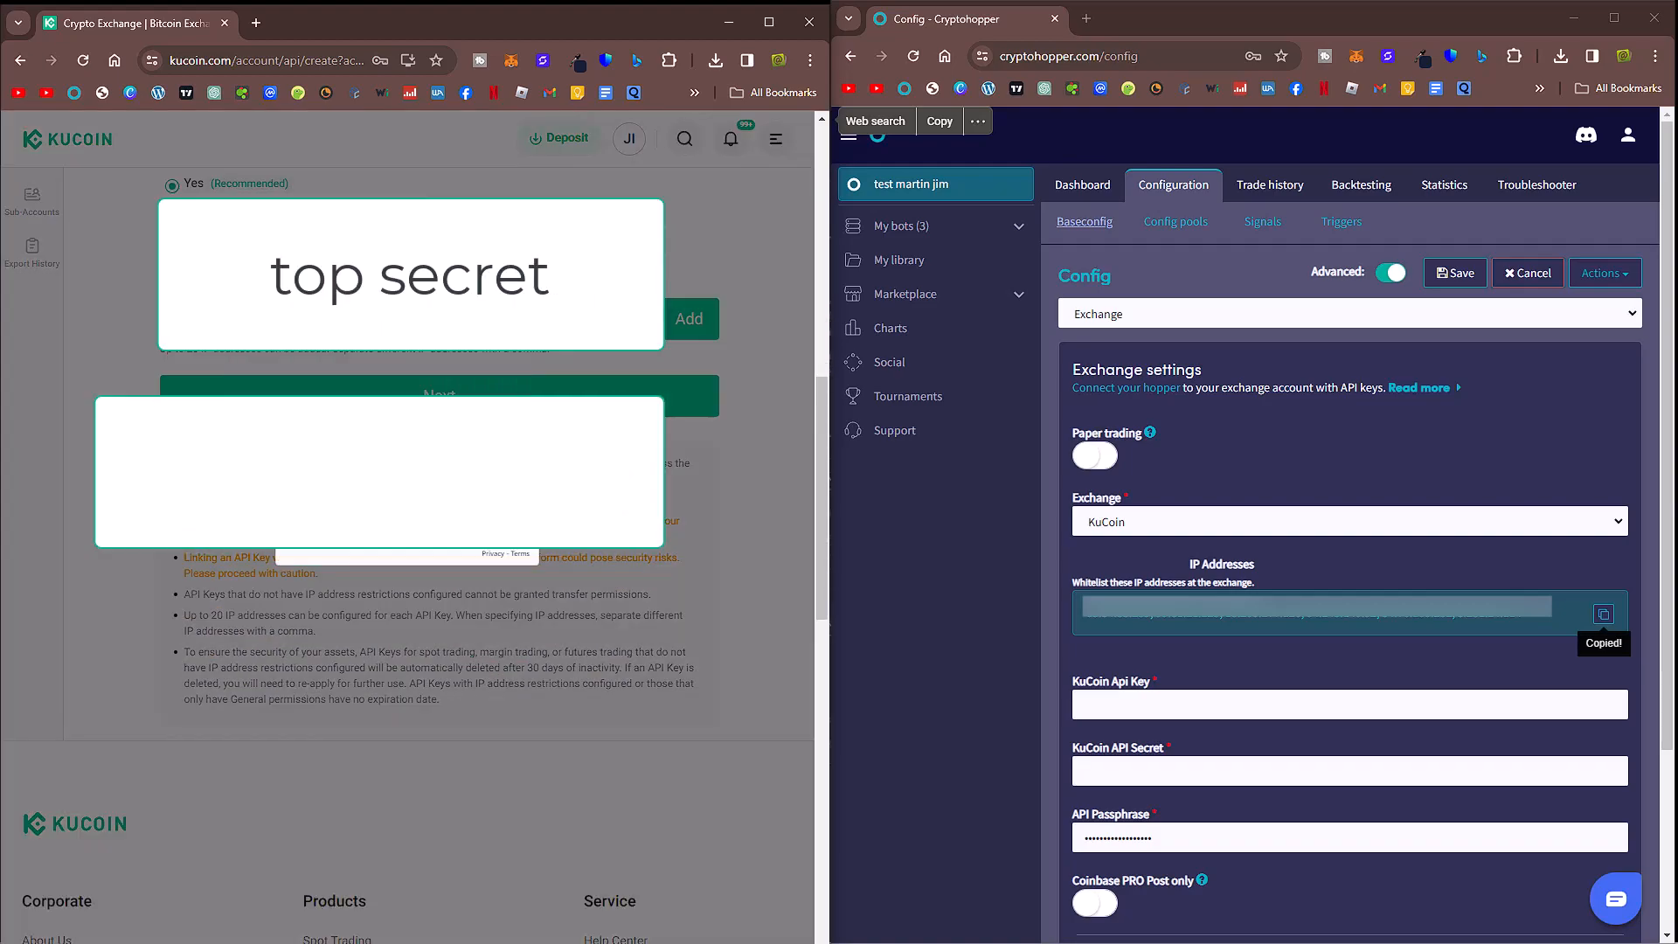
click(300, 532)
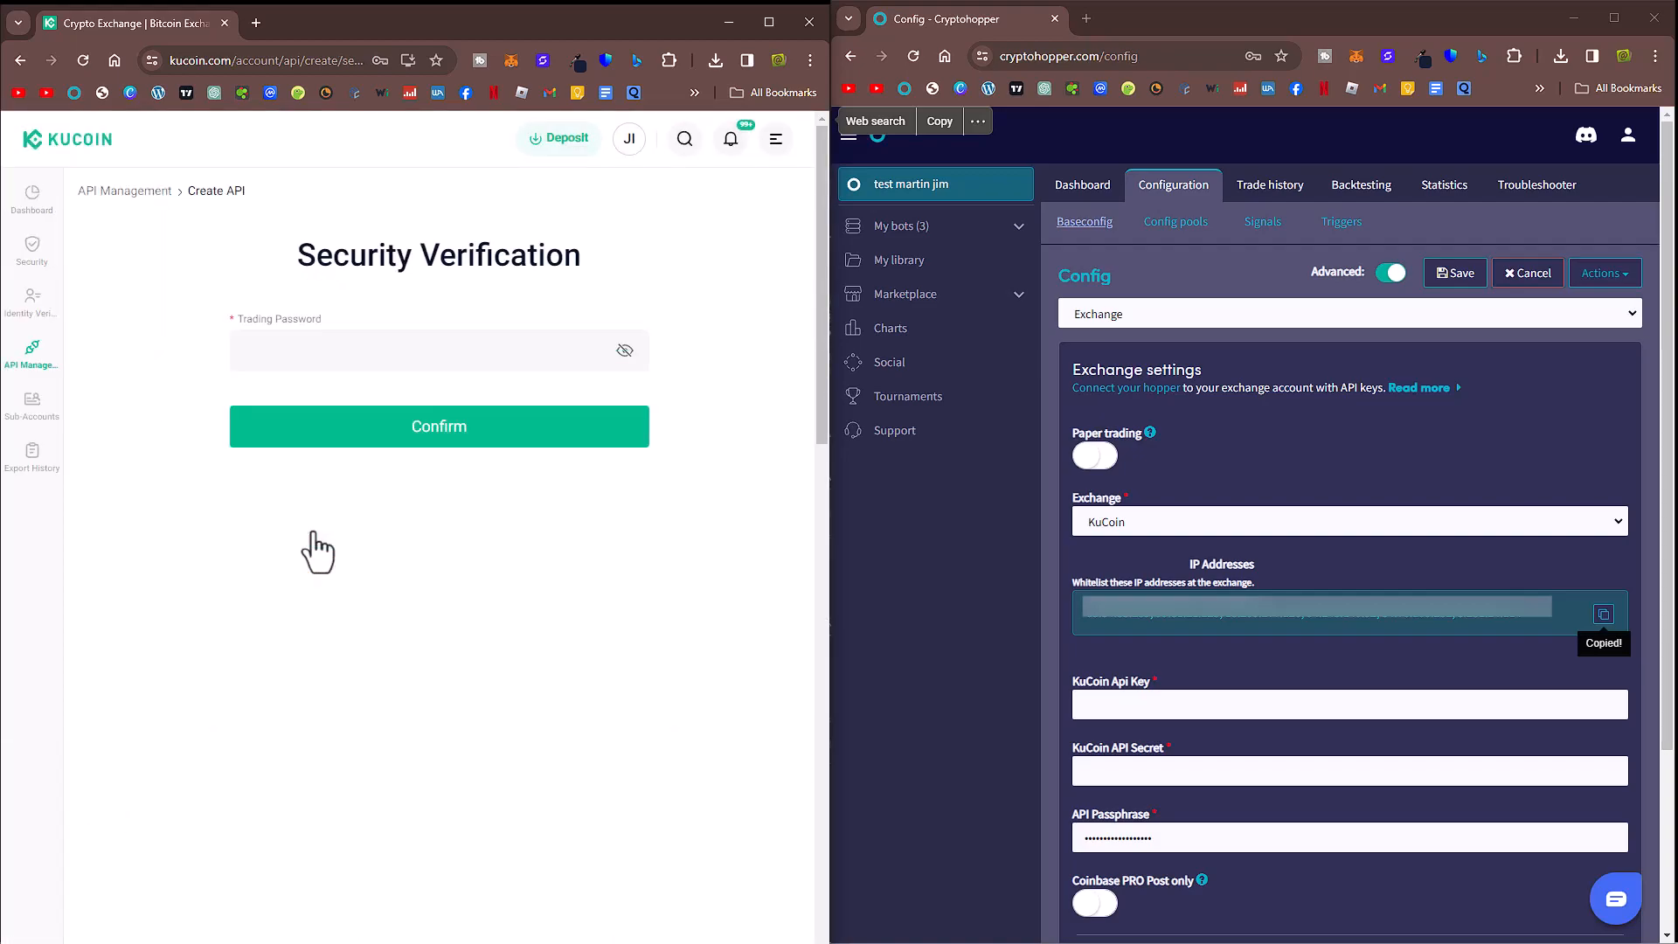
Step: Enter the trading password and confirm the security verification
click(402, 356)
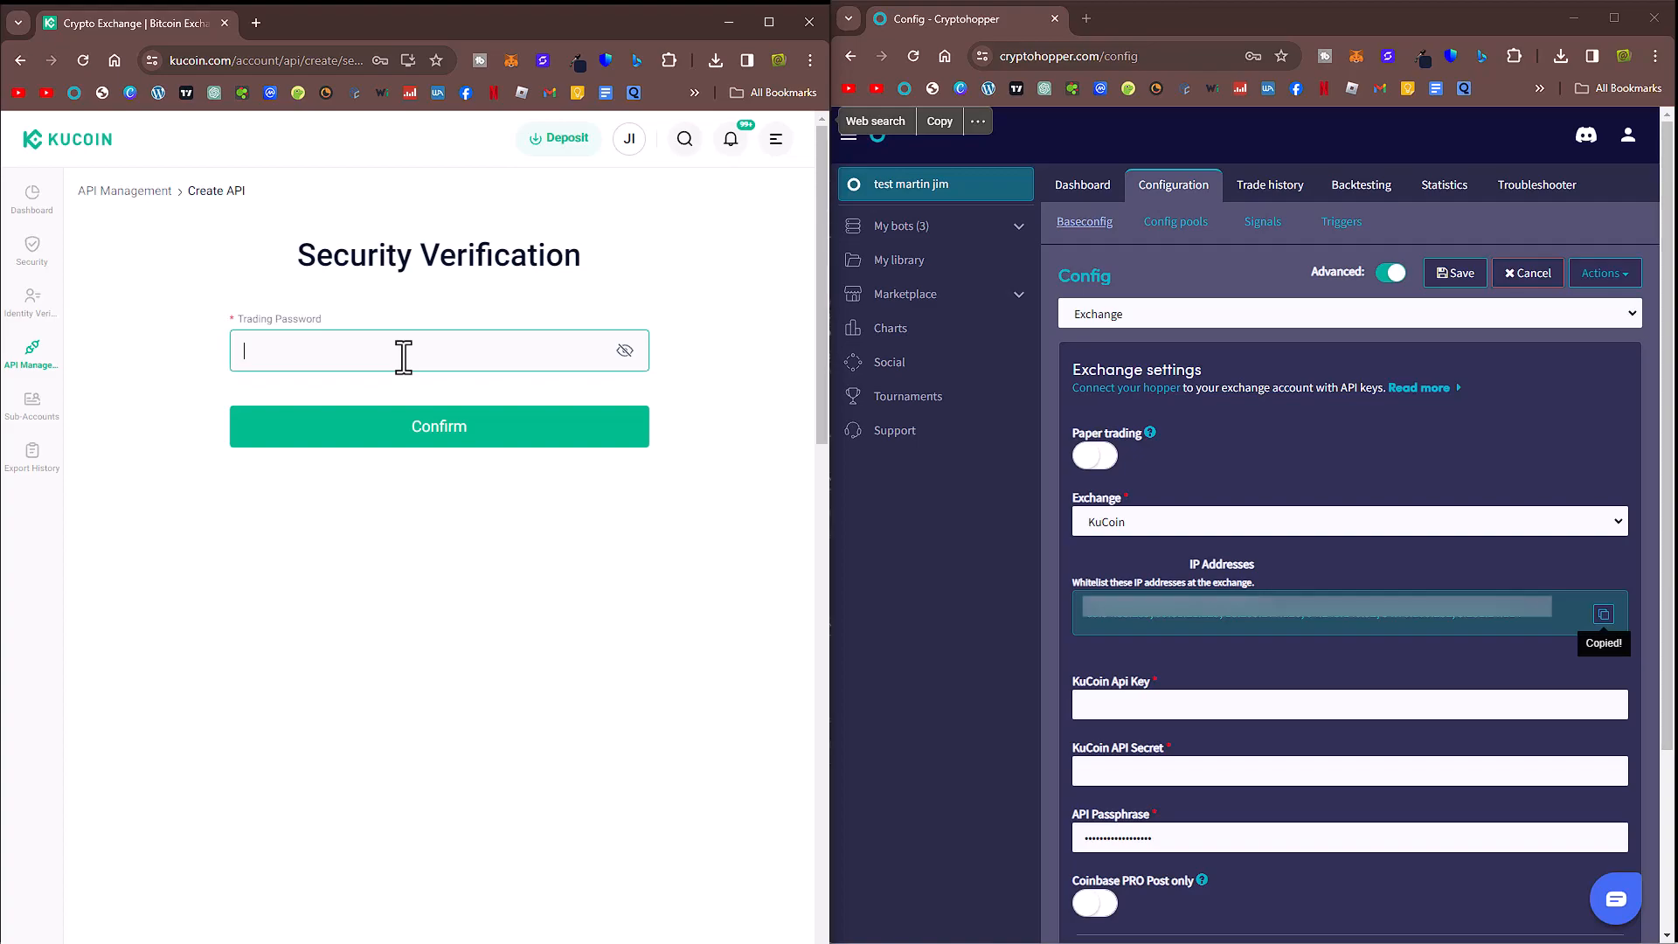
text(•••••)
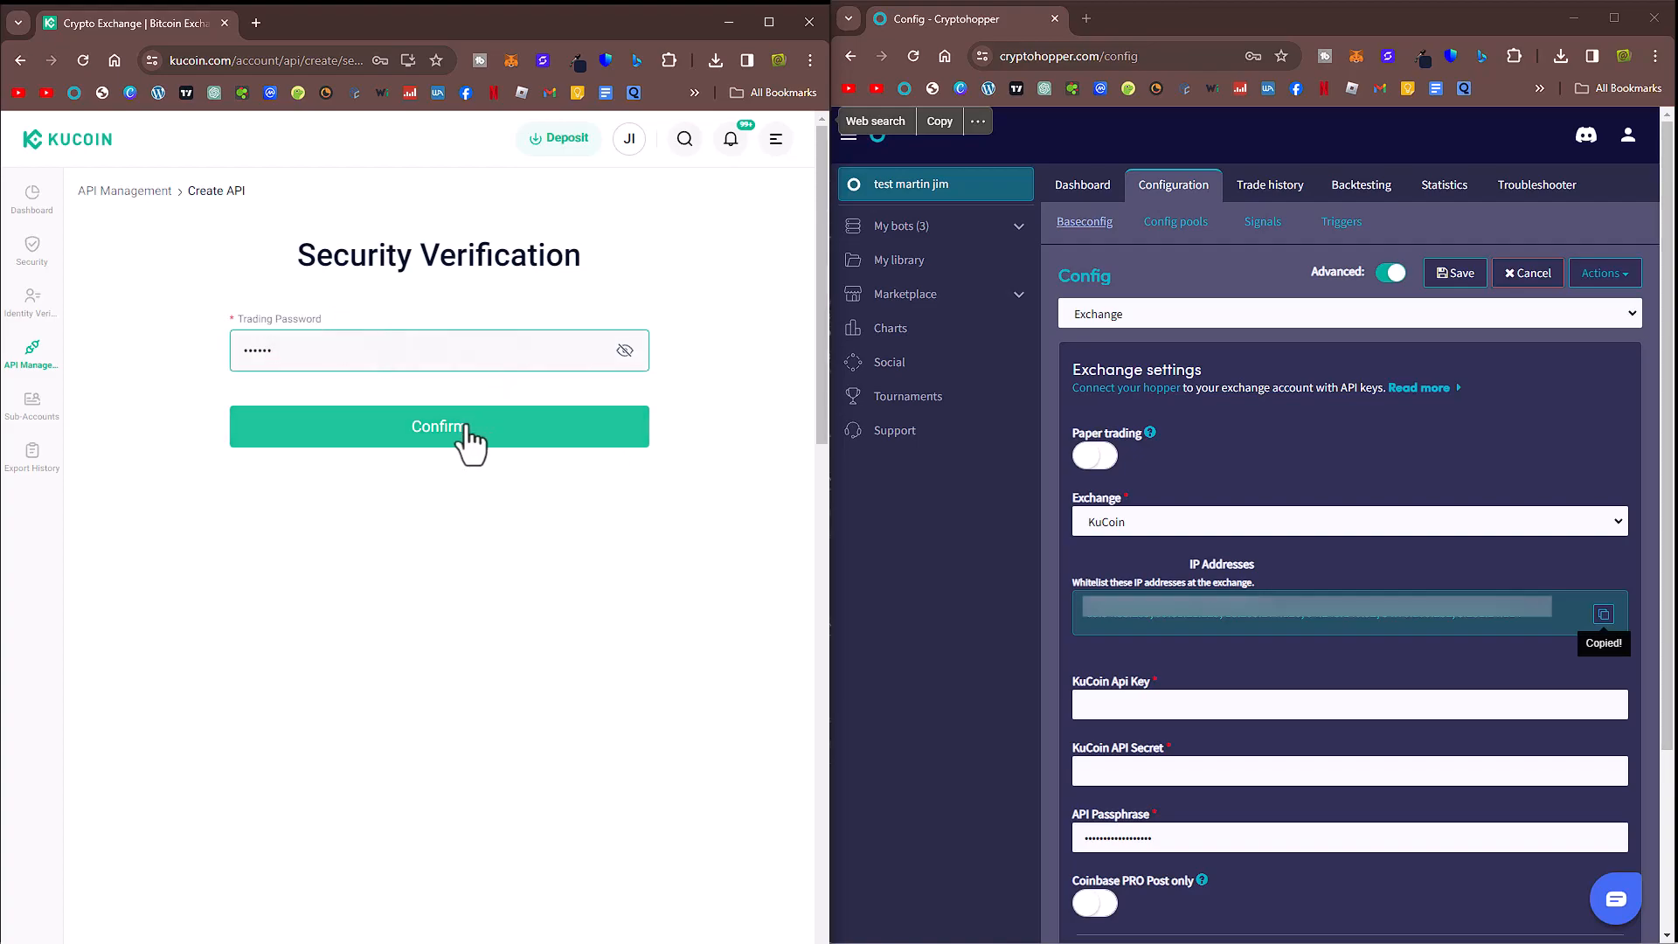
click(440, 433)
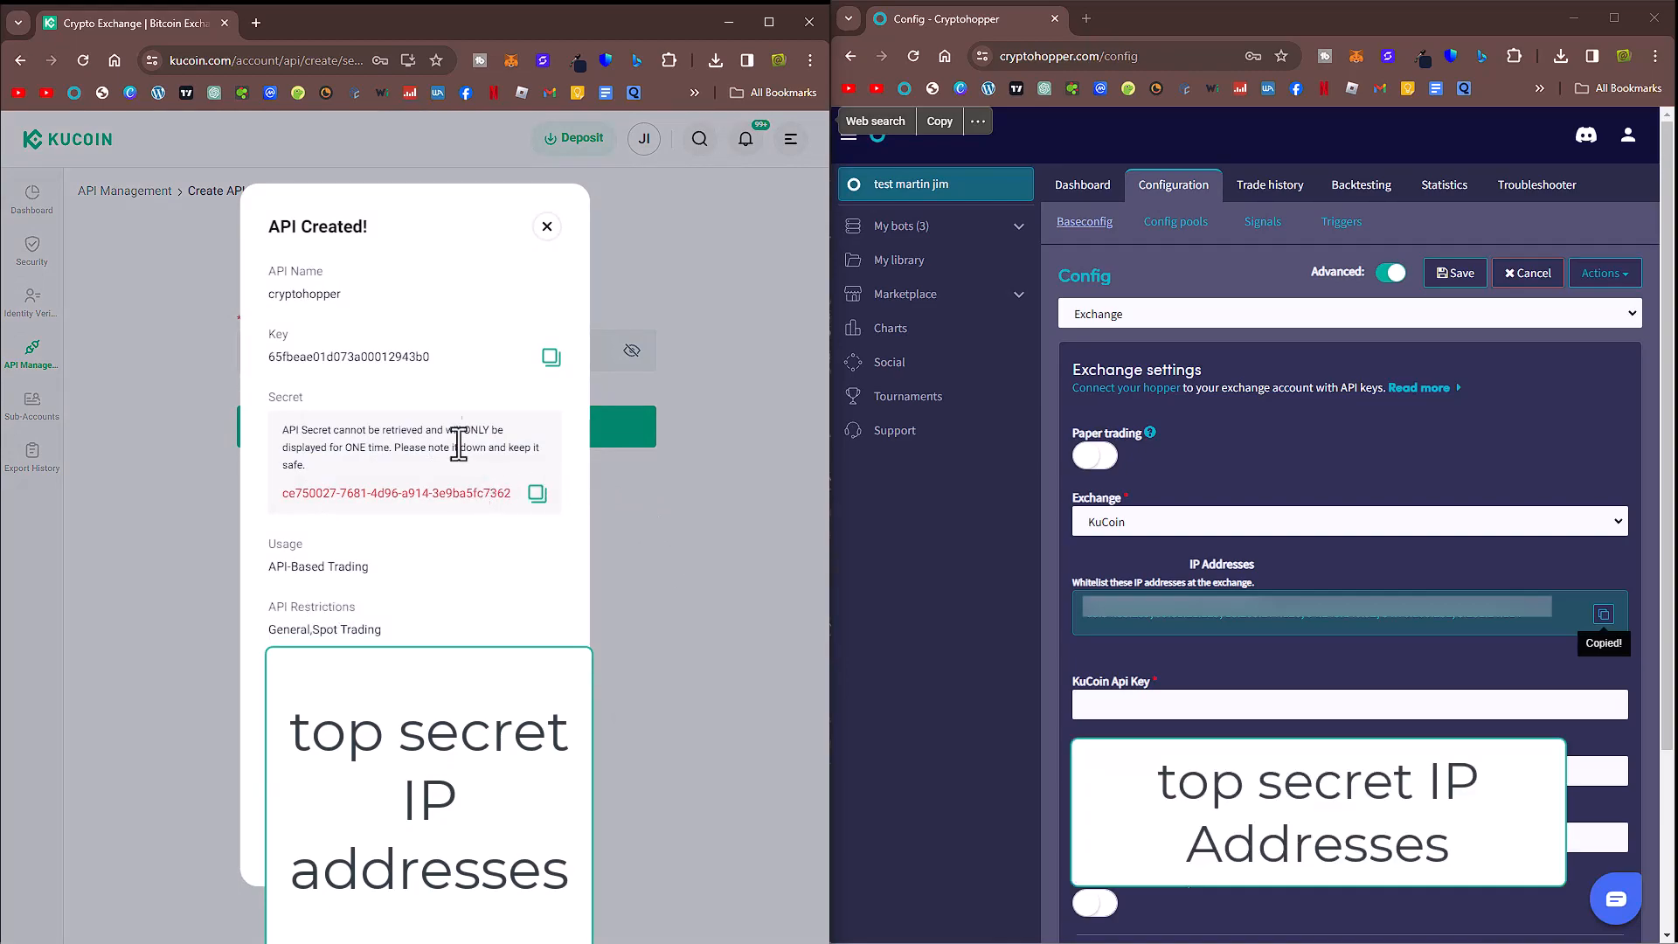
Step: Copy the new API key and secret into the KuCoin Api Key and API Secret fields in Cryptohopper
click(551, 355)
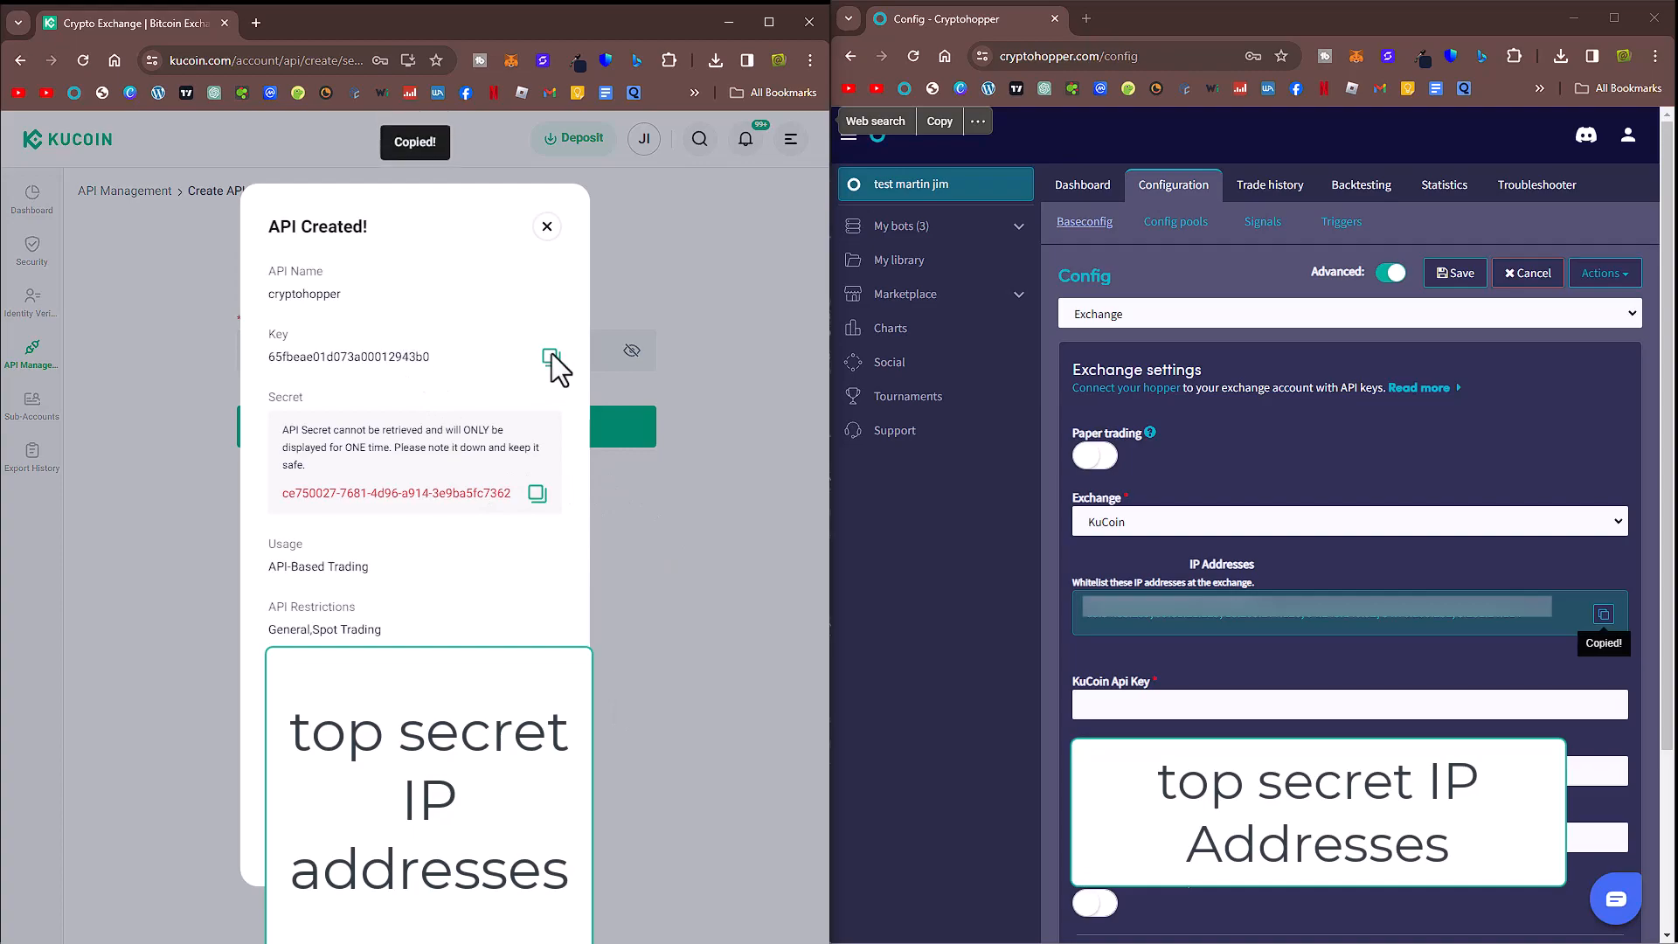
click(1127, 706)
key(ctrl+v)
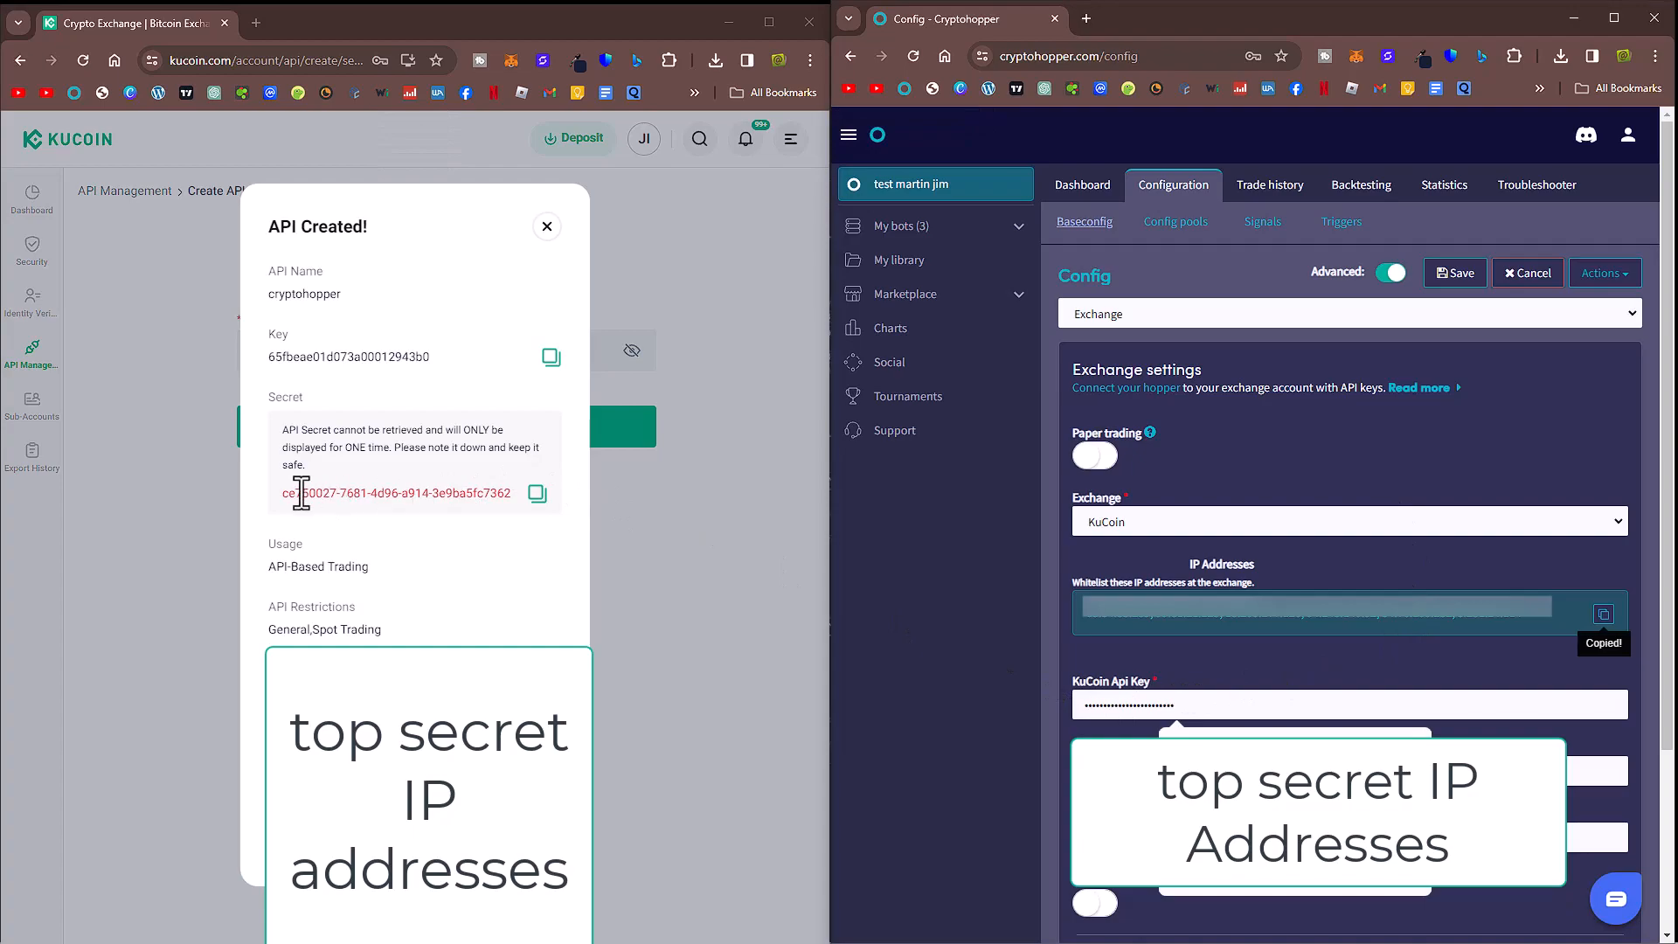
click(534, 494)
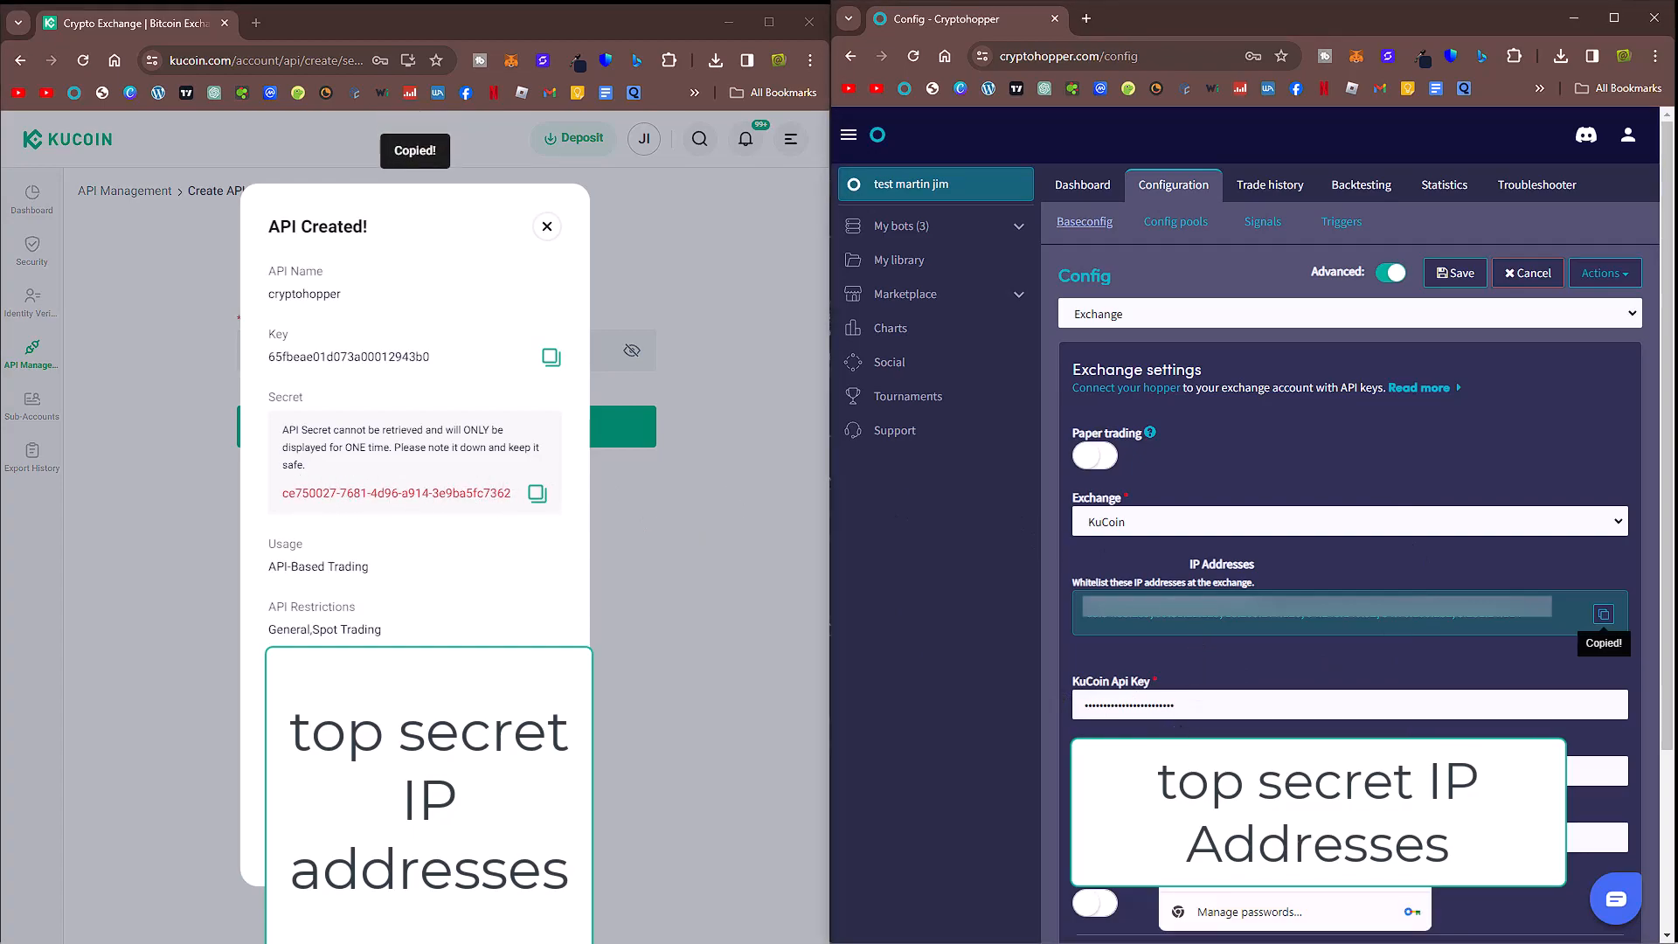
key(ctrl+v)
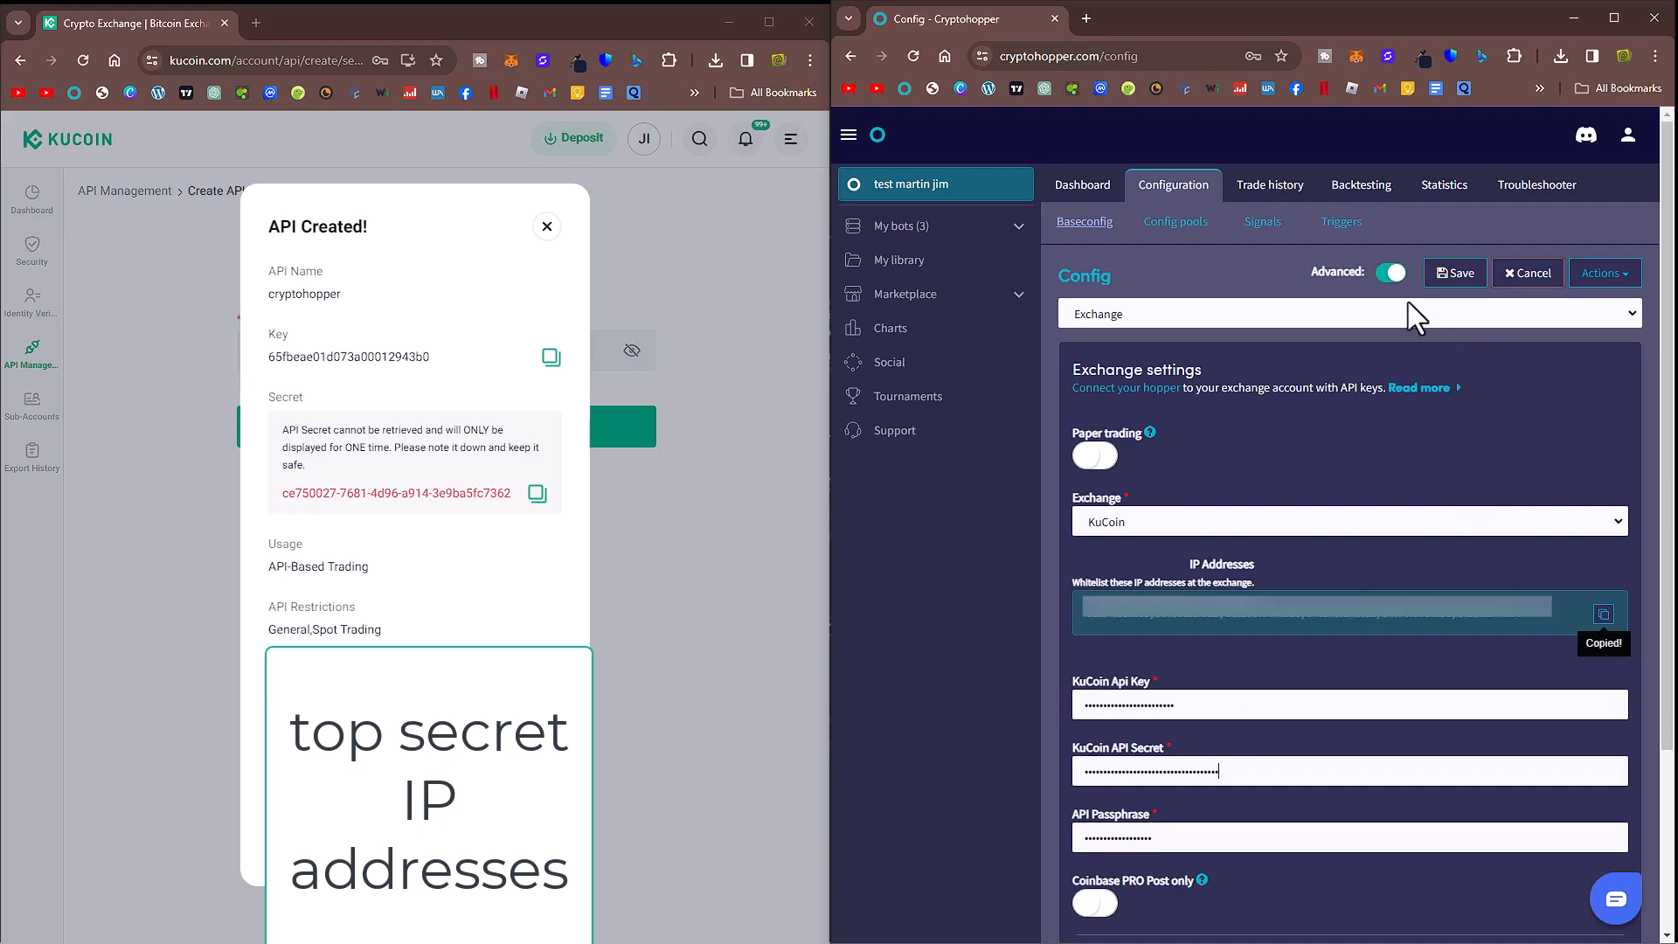
Step: Save the Cryptohopper exchange configuration and close the API Created dialog
click(1444, 282)
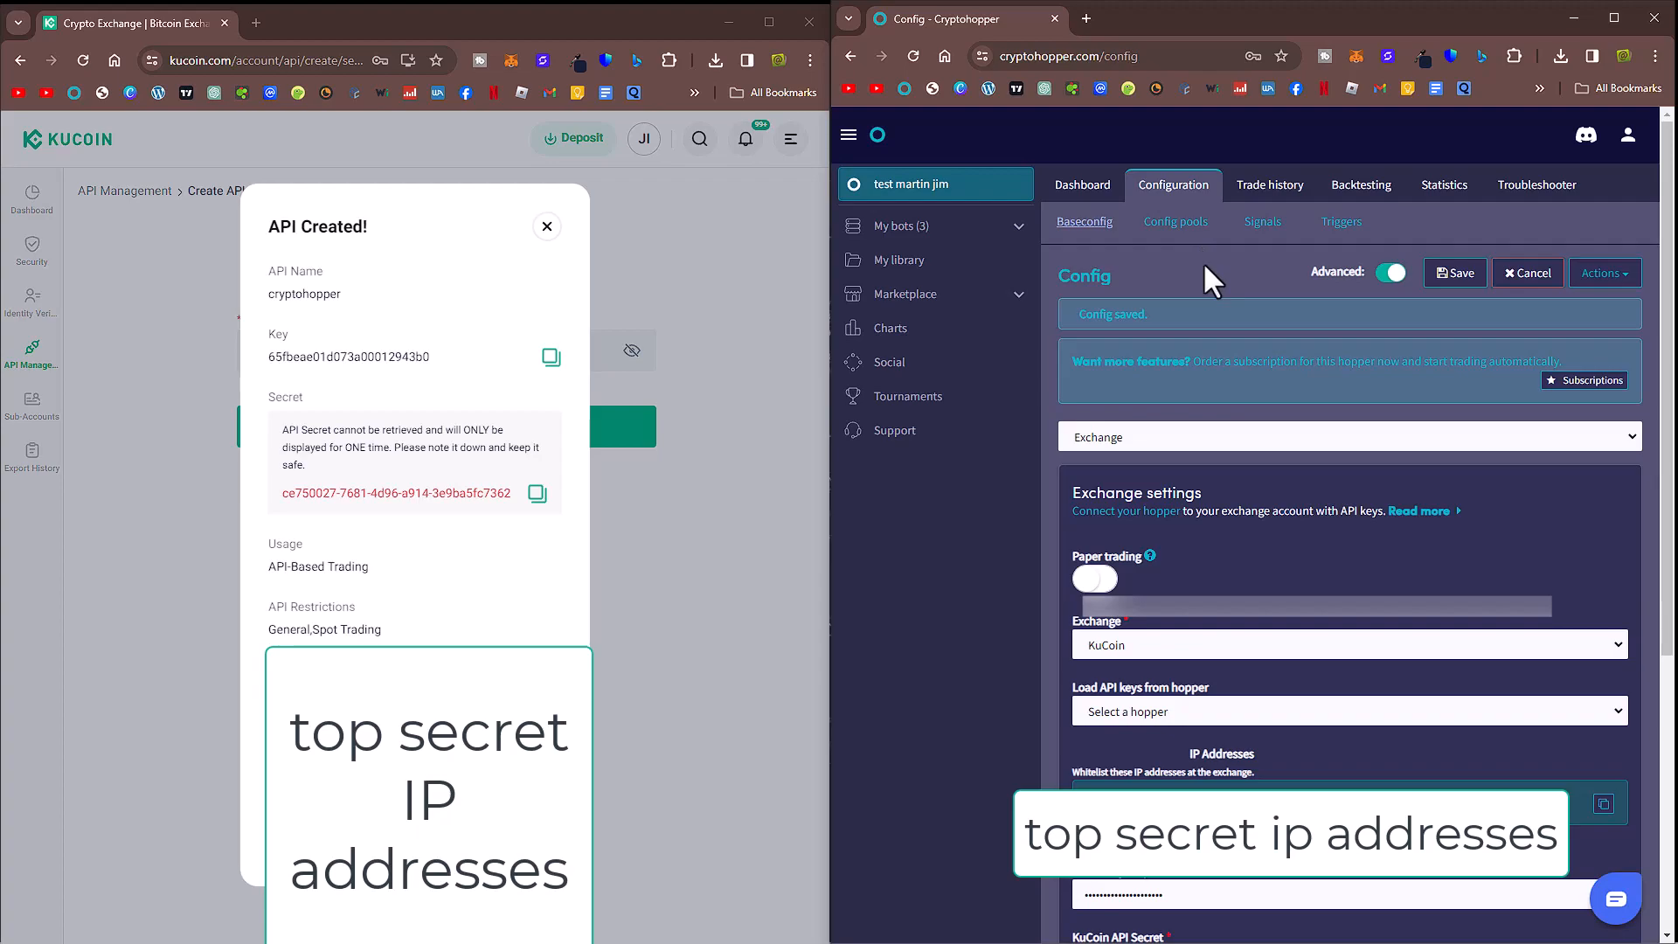
click(415, 841)
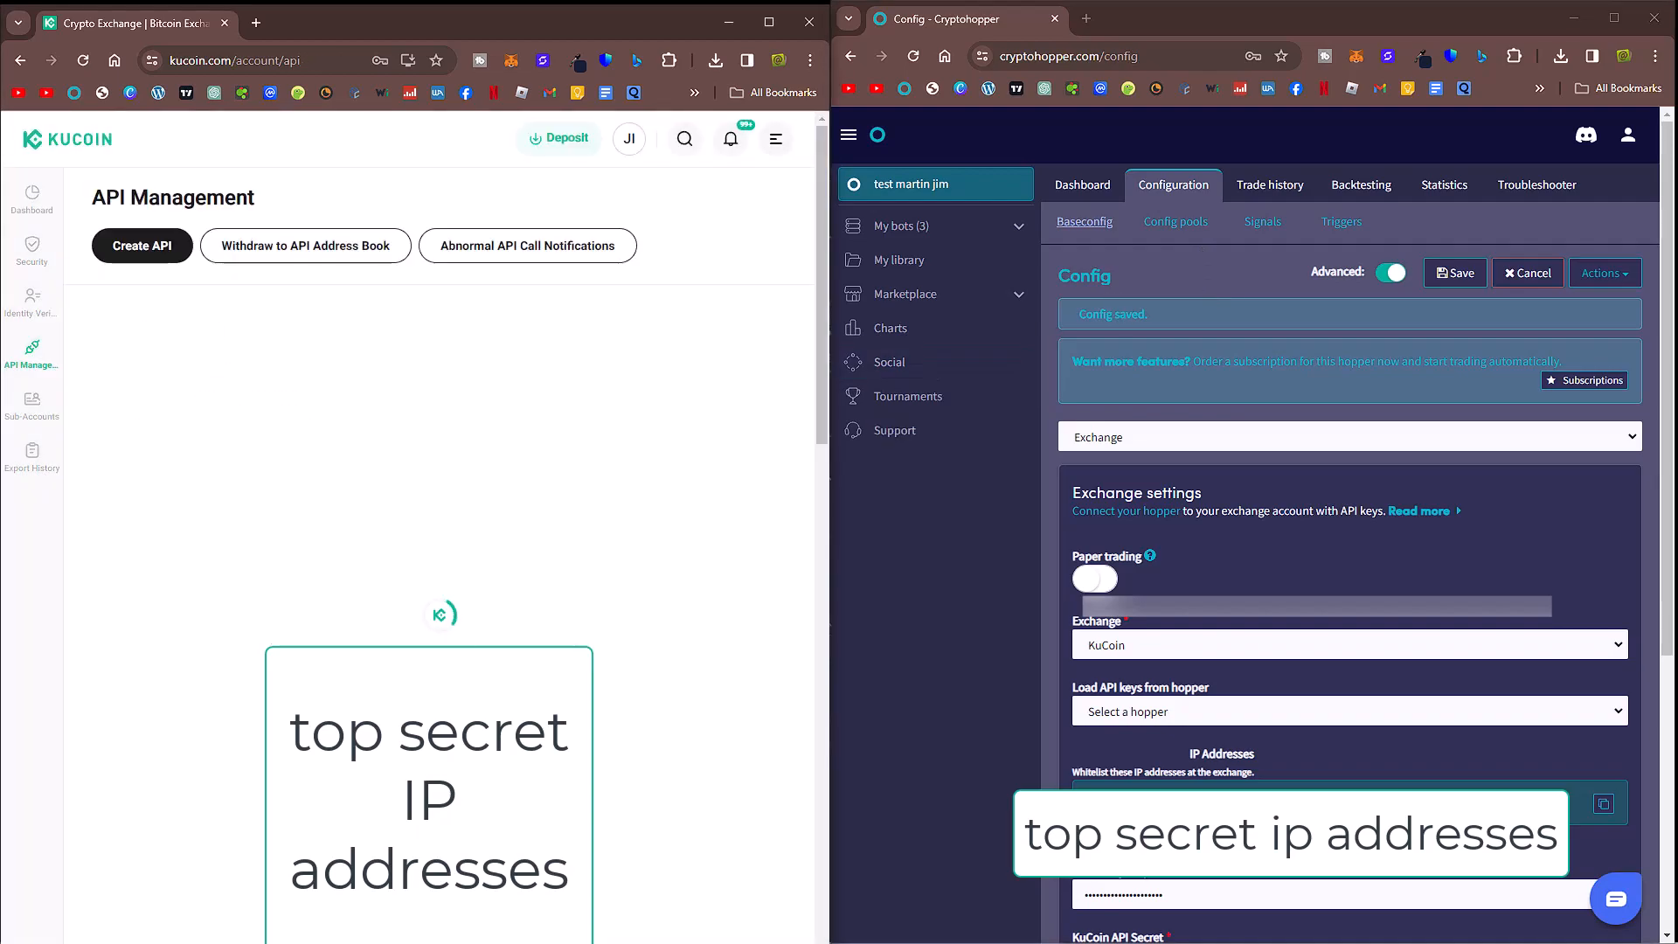